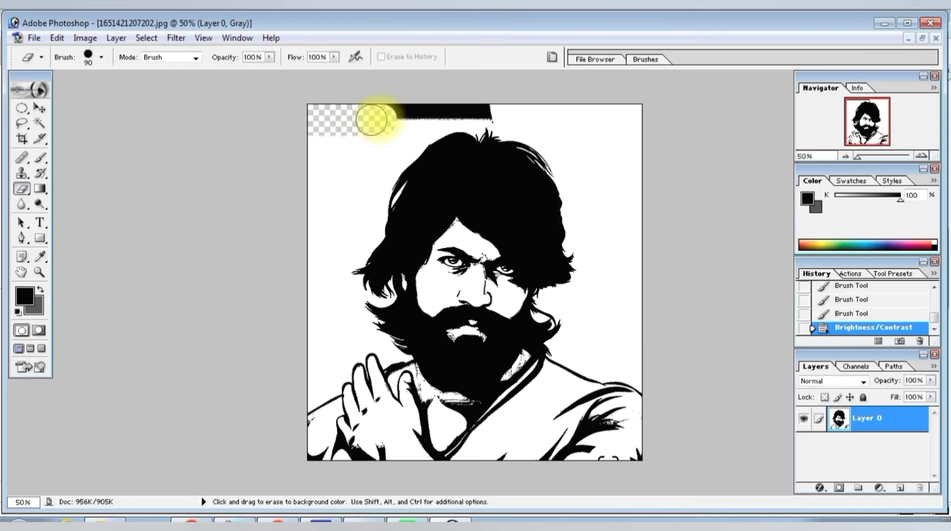
- Delete the white background surrounding the portrait using a Magic Wand selection, leaving it transparent
key("w")
left_click(340, 153)
key("ctrl+d")
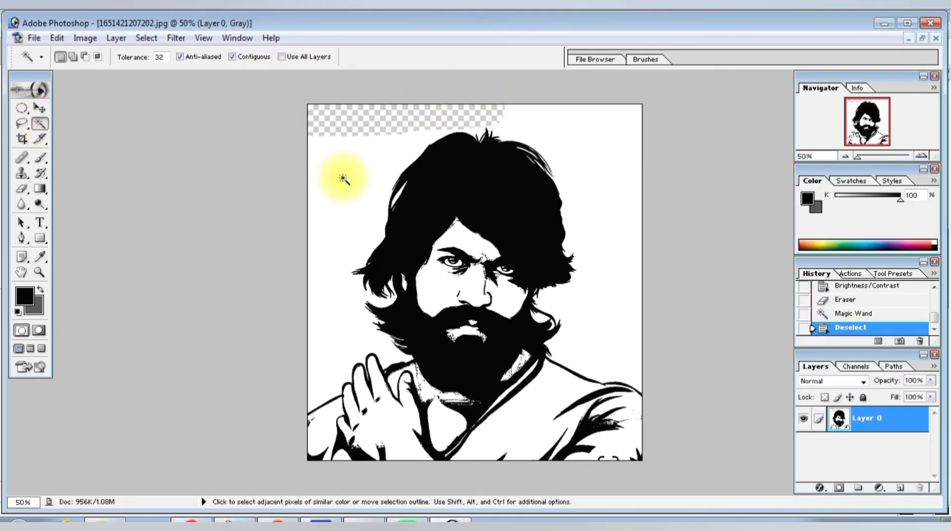
left_click(351, 159)
key("Delete")
key("ctrl+d")
- Raise the brightness and contrast of the portrait layer
left_click(85, 38)
mouse_move(114, 74)
left_click(222, 168)
left_click_drag(662, 275, 697, 278)
left_click_drag(663, 311, 688, 313)
left_click(763, 261)
- Paint the speckled edges of the mouth solid white with a 4 px brush
key("ctrl+plus")
key("ctrl+plus")
key("ctrl+plus")
key("ctrl+plus")
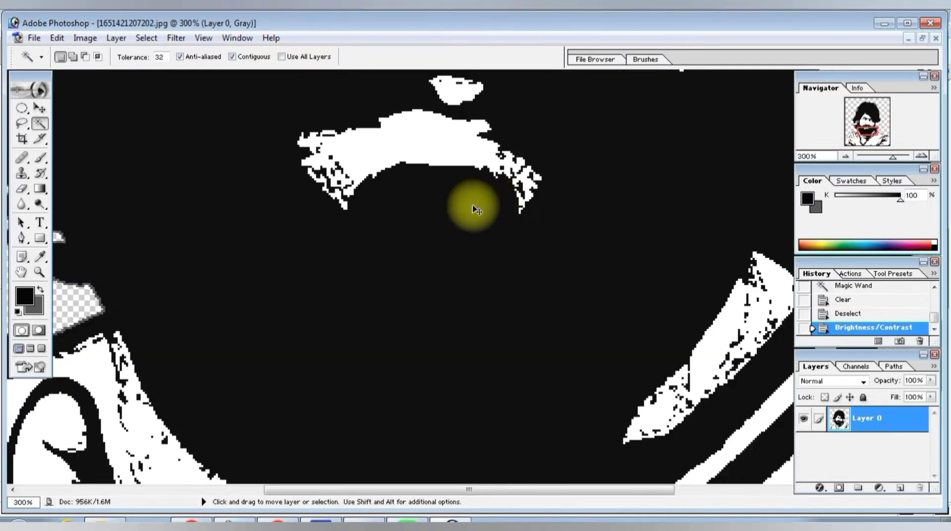
scroll(475, 209, "up", 3)
left_click(40, 157)
mouse_move(358, 209)
left_mouse_down()
mouse_move(302, 205)
mouse_move(339, 258)
mouse_move(355, 241)
left_mouse_up()
left_click(101, 57)
left_click(98, 160)
left_click(97, 161)
key("bracketleft")
key("bracketleft")
key("bracketleft")
key("bracketleft")
key("bracketleft")
key("bracketleft")
key("bracketleft")
left_click_drag(479, 219, 534, 244)
mouse_move(534, 244)
left_mouse_down()
mouse_move(526, 260)
mouse_move(492, 235)
left_mouse_up()
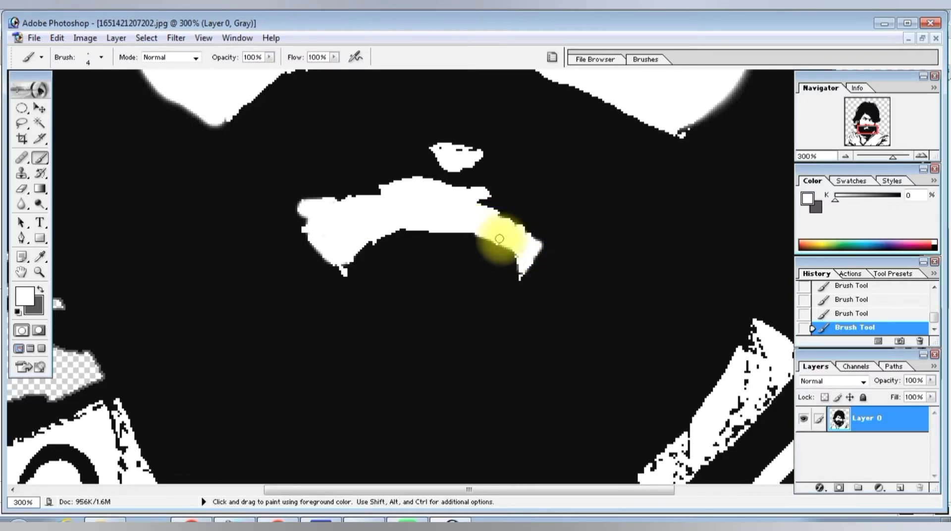
- Paint out the stray black specks around the brow and the bridge of the nose in white
scroll(454, 198, "up", 2)
scroll(461, 219, "down", 4)
key("ctrl+minus")
key("ctrl+minus")
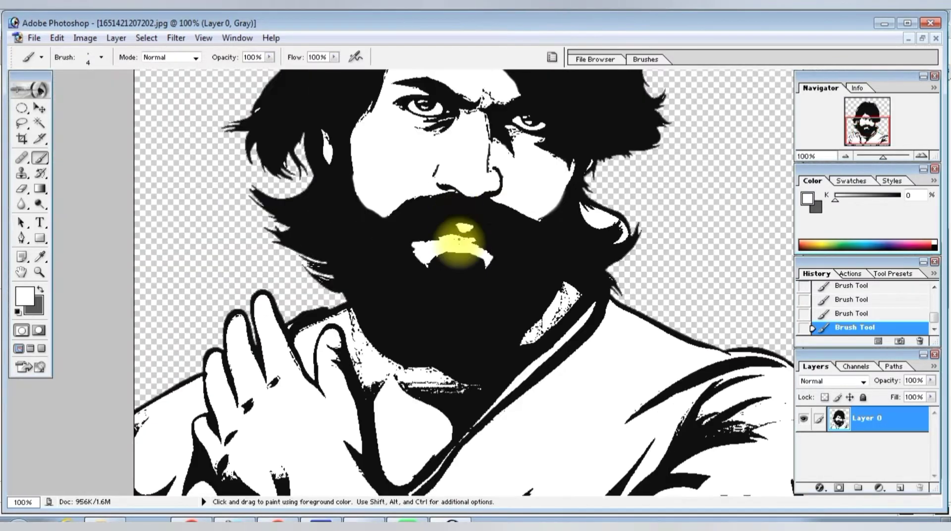
key("ctrl+plus")
key("ctrl+plus")
key("ctrl+plus")
scroll(488, 231, "up", 5)
scroll(465, 245, "up", 4)
key("bracketright")
mouse_move(527, 298)
left_mouse_down()
mouse_move(573, 335)
mouse_move(524, 348)
mouse_move(521, 361)
left_mouse_up()
mouse_move(492, 329)
left_mouse_down()
mouse_move(486, 335)
mouse_move(440, 317)
left_mouse_up()
key("bracketleft")
- Clean up the specks along the nose line and beside the inner corner of the right-hand eye in white
scroll(491, 336, "down", 2)
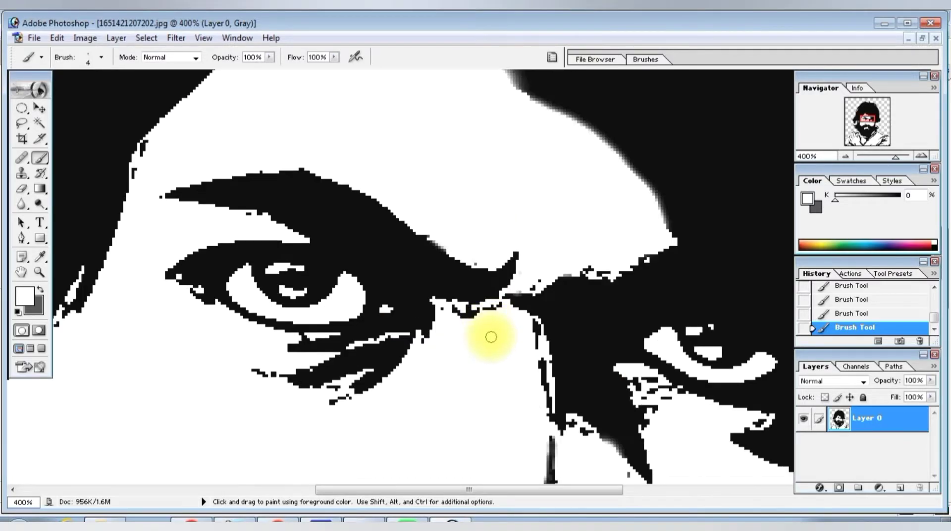
scroll(491, 337, "down", 1)
key("bracketright")
left_click_drag(647, 328, 645, 345)
scroll(579, 290, "down", 1)
key("bracketleft")
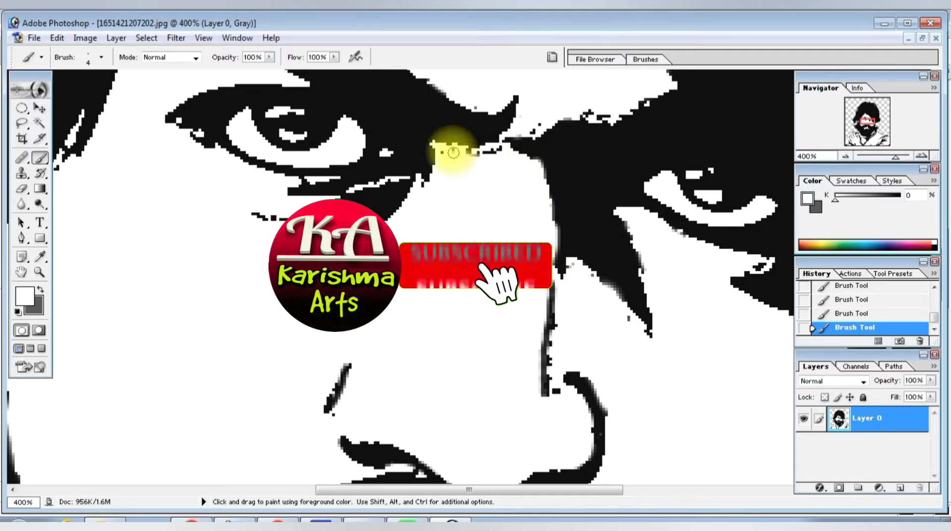
- Apply the Diffuse filter to the whole portrait layer to smooth its jagged edges
key("ctrl+minus")
key("ctrl+minus")
key("ctrl+minus")
key("ctrl+minus")
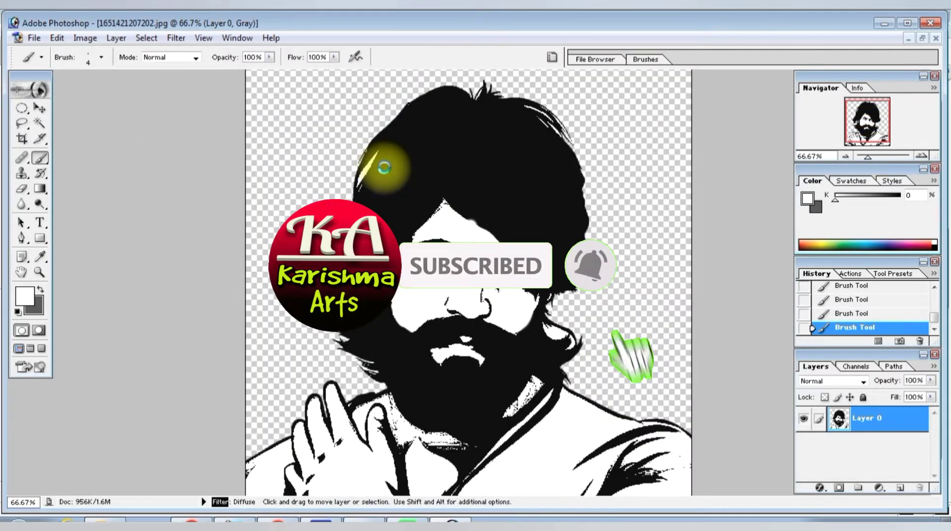
key("ctrl+f")
key("ctrl+plus")
key("ctrl+minus")
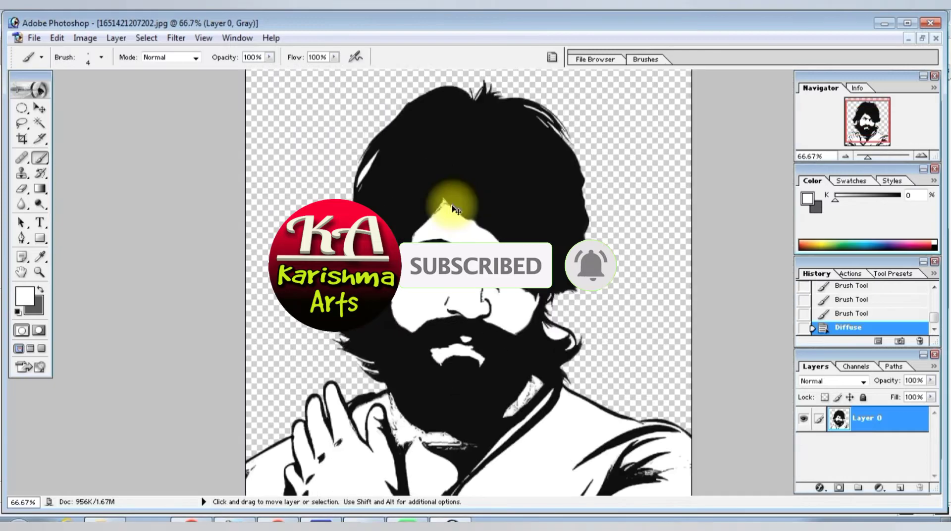
- Paint the speckled neck areas on both sides of the beard solid white with a 7 px brush
key("ctrl+plus")
key("ctrl+plus")
key("bracketright")
key("bracketright")
key("bracketright")
mouse_move(235, 249)
left_mouse_down()
mouse_move(259, 358)
mouse_move(247, 246)
mouse_move(287, 300)
mouse_move(344, 333)
mouse_move(400, 329)
left_mouse_up()
scroll(652, 217, "up", 3)
mouse_move(600, 301)
left_mouse_down()
mouse_move(659, 229)
mouse_move(669, 259)
mouse_move(624, 297)
mouse_move(671, 230)
left_mouse_up()
scroll(671, 230, "down", 5)
mouse_move(414, 281)
left_mouse_down()
mouse_move(333, 272)
mouse_move(439, 287)
mouse_move(385, 282)
left_mouse_up()
key("ctrl+minus")
key("ctrl+minus")
- Retouch the remaining rough spots of the portrait in white, using a finer brush for the small details
key("ctrl+plus")
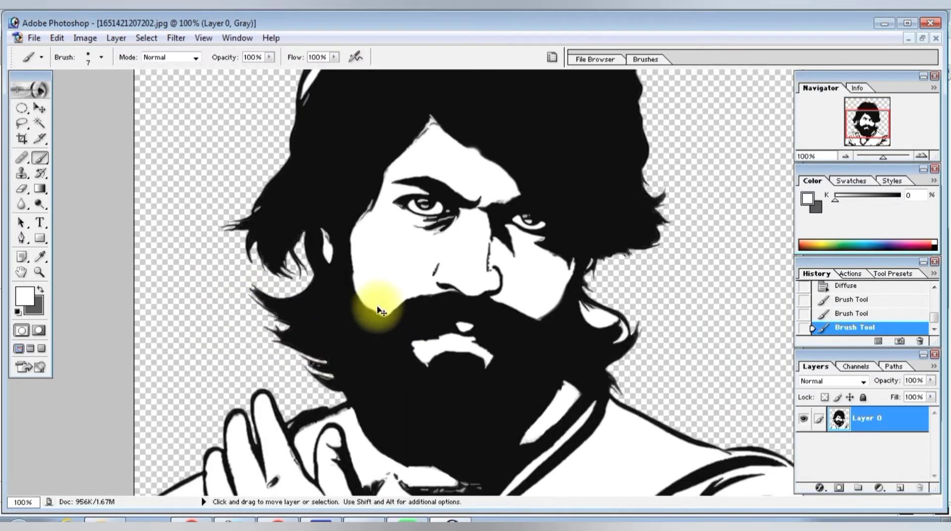
- Copy the whole portrait, switch to FlexiSIGN-PRO, and paste it onto the page to the lower right of the existing portraits
key("ctrl+plus")
key("ctrl+plus")
key("ctrl+plus")
left_click(408, 351, "alt")
key("bracketleft")
key("bracketleft")
key("bracketleft")
key("bracketleft")
left_click_drag(350, 202, 330, 247)
mouse_move(551, 125)
left_mouse_down()
mouse_move(549, 168)
mouse_move(551, 126)
left_mouse_up()
key("bracketright")
left_click_drag(346, 279, 374, 285)
mouse_move(580, 218)
left_mouse_down()
mouse_move(595, 282)
mouse_move(554, 313)
left_mouse_up()
- Increase the contrast and lower the brightness of the portrait layer
key("ctrl+minus")
key("ctrl+minus")
key("ctrl+minus")
key("ctrl+minus")
key("ctrl+minus")
left_click(85, 38)
mouse_move(128, 106)
left_click(244, 201)
left_click_drag(662, 309, 712, 313)
left_click_drag(662, 274, 639, 273)
key("Return")
left_click(40, 108)
key("ctrl+a")
left_click(235, 521)
key("ctrl+v")
left_click(418, 243)
key("ctrl+plus")
scroll(466, 263, "down", 3)
left_click_drag(444, 245, 582, 212)
scroll(581, 212, "down", 1)
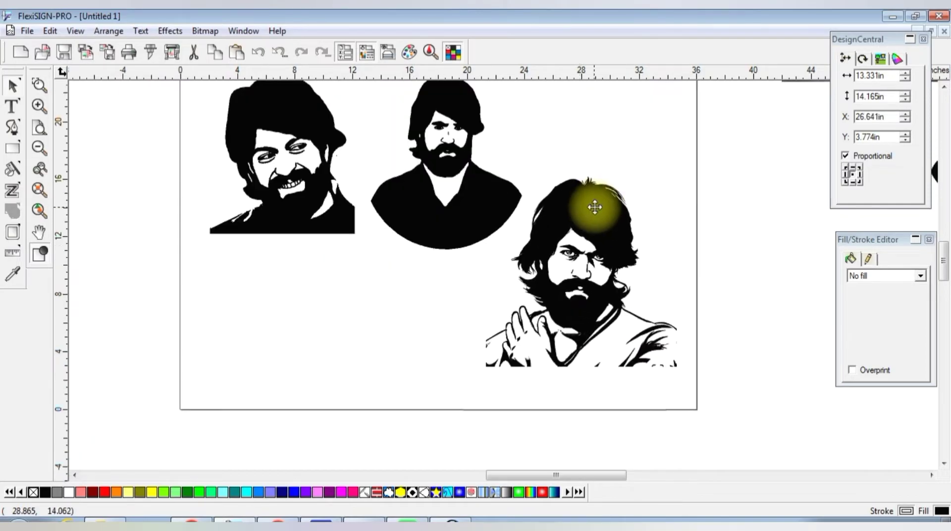
- Trace the pasted bitmap into vector outlines and move the traced portrait to the lower left of the page
left_click(205, 31)
mouse_move(234, 146)
left_click(378, 208)
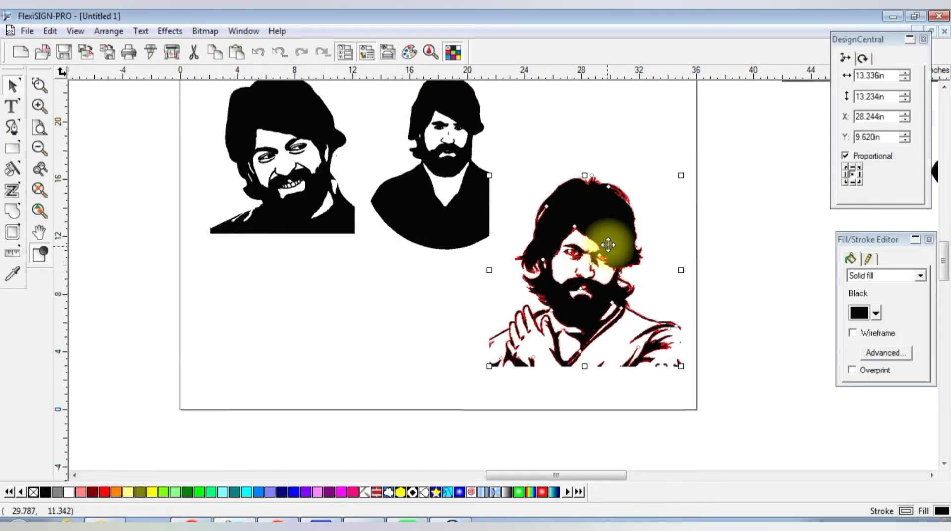
left_click_drag(601, 244, 367, 325)
- Move the original bitmap portrait off the page, above its upper edge
left_click(584, 297)
scroll(584, 297, "down", 1)
left_click_drag(552, 279, 589, 128)
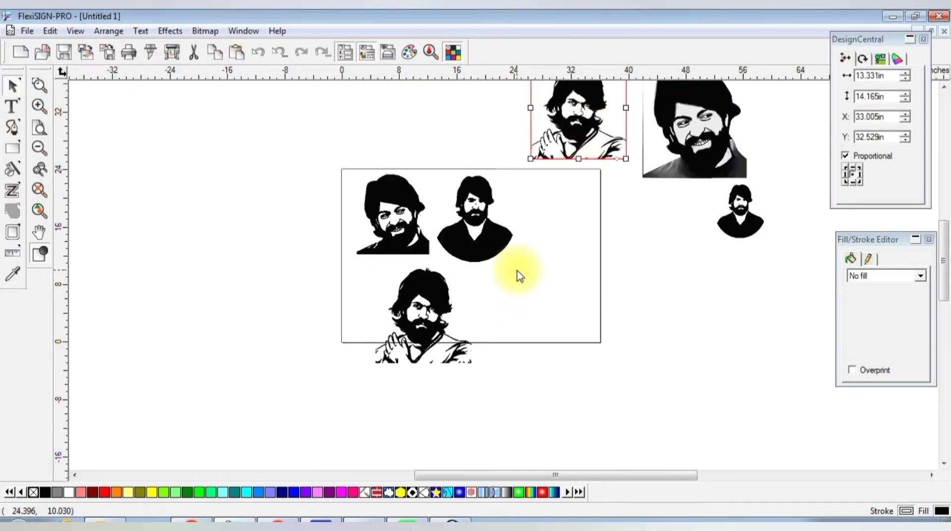
- Join the open outline ends of the traced portrait
scroll(516, 274, "up", 2)
scroll(526, 280, "down", 3)
scroll(481, 384, "down", 1)
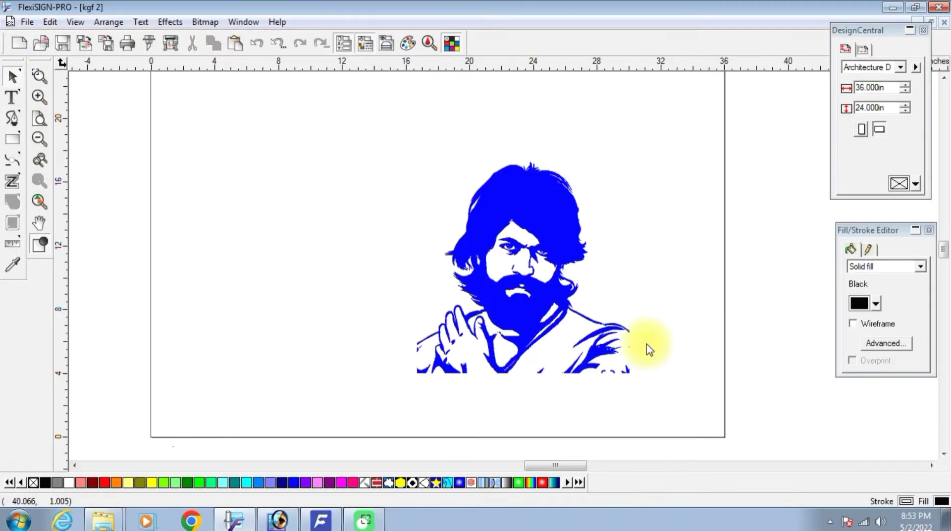
scroll(648, 347, "up", 1)
scroll(644, 340, "down", 1)
left_click_drag(548, 248, 548, 196)
right_click(528, 278)
left_click(584, 263)
- Close the open outline pieces at the shirt's bottom edge and at both sleeve edges of the blue portrait
left_click(541, 318)
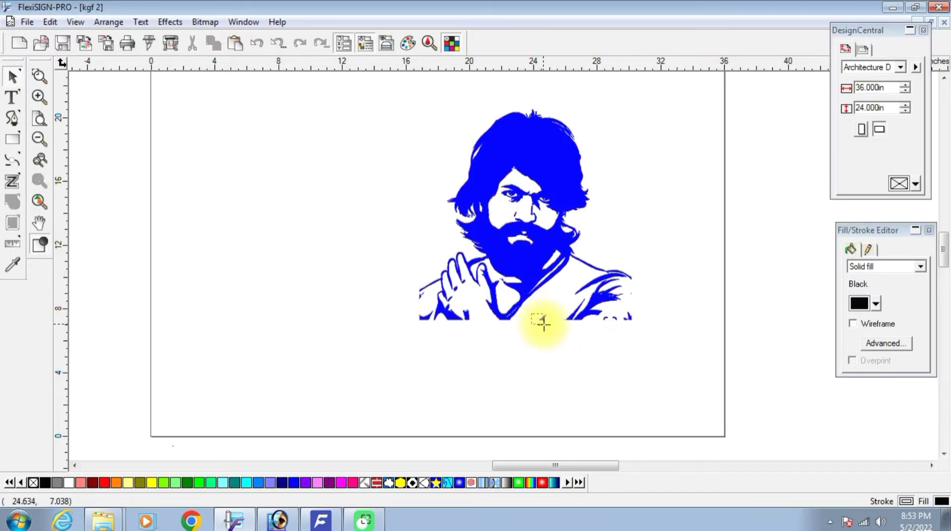
mouse_move(545, 322)
left_mouse_down()
mouse_move(563, 346)
mouse_move(557, 326)
left_mouse_up()
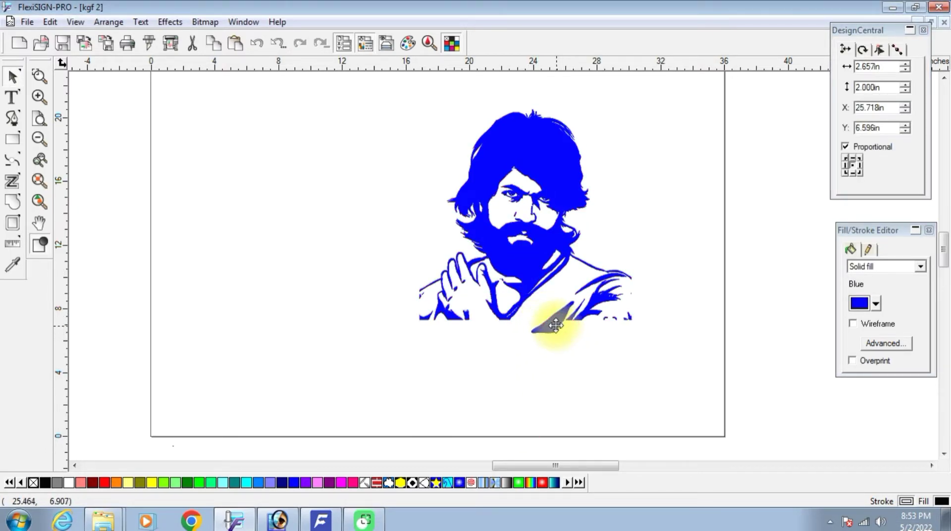
left_click(623, 315)
mouse_move(628, 318)
left_mouse_down()
mouse_move(647, 329)
mouse_move(638, 314)
left_mouse_up()
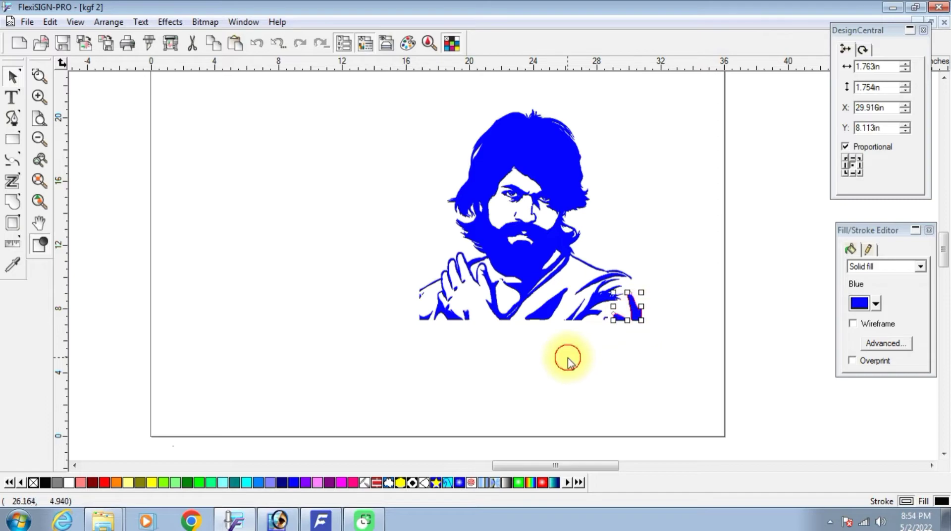
left_click(421, 300)
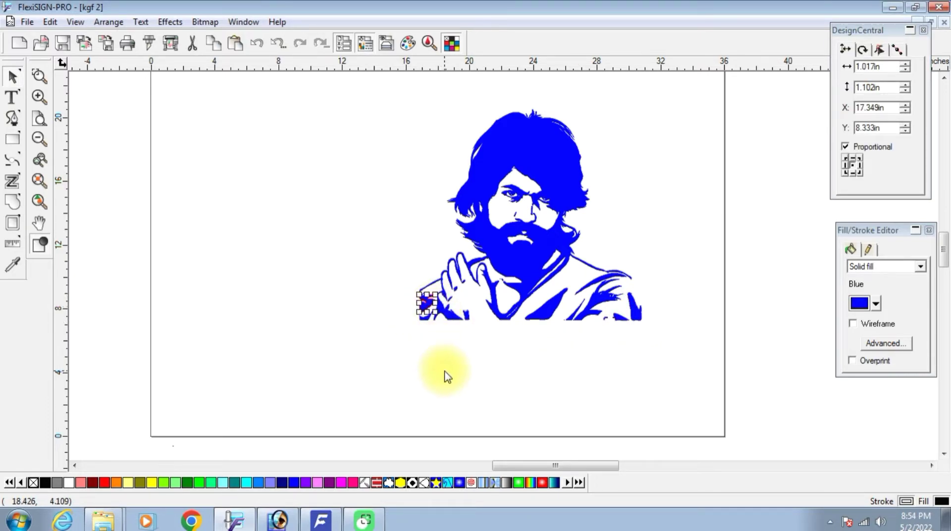
left_click(498, 377)
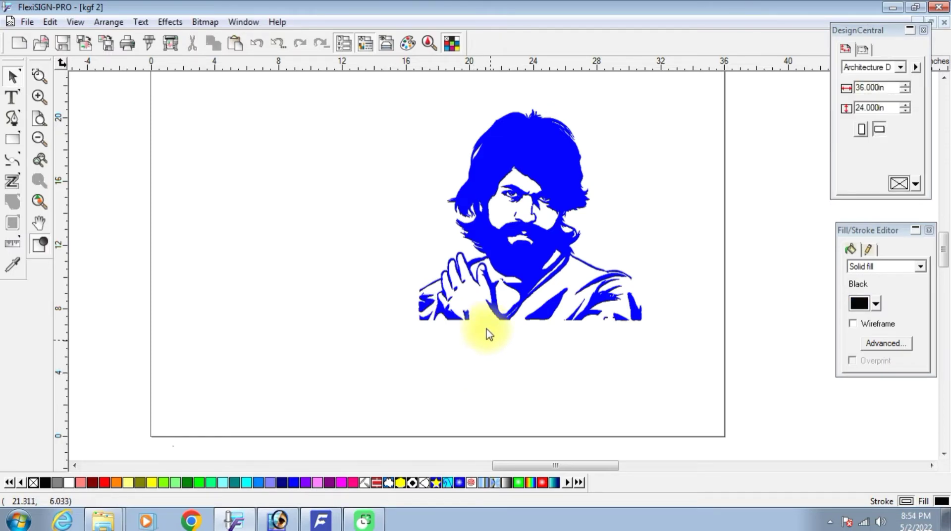
- Select all pieces of the blue portrait and move them to the left half of the page
left_click_drag(410, 133, 642, 324)
left_click_drag(454, 272, 263, 251)
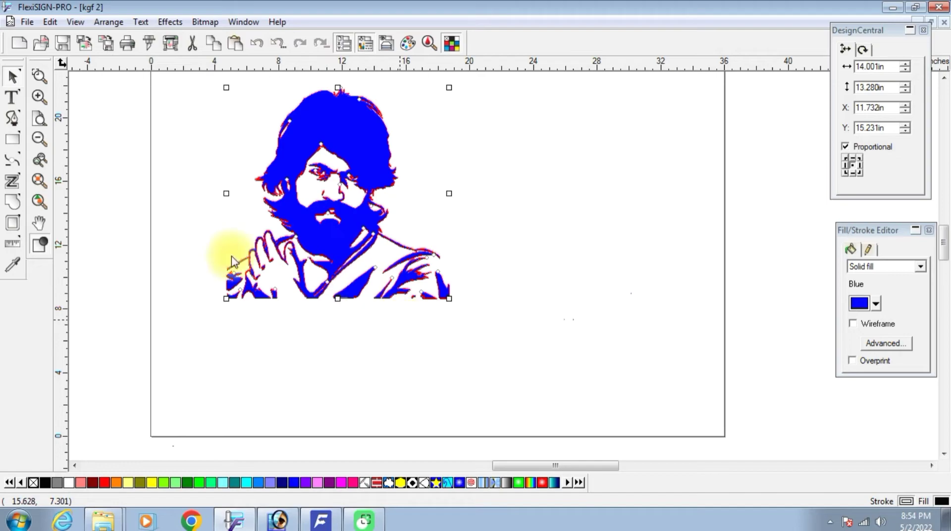
scroll(227, 255, "up", 2)
- Add the text "Voilence," beside the portrait's head and set its font to Arial Black
left_click(12, 97)
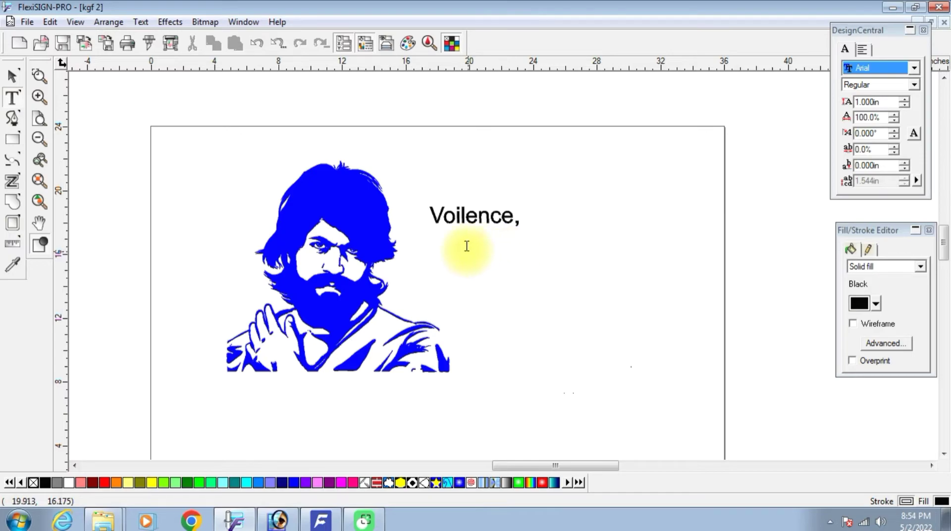
left_click_drag(422, 216, 545, 218)
left_click(872, 70)
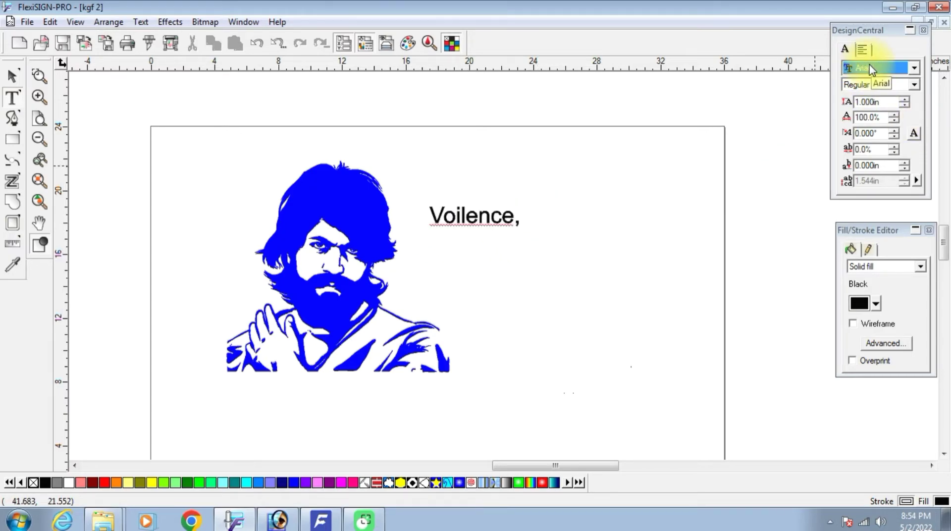
left_click(12, 76)
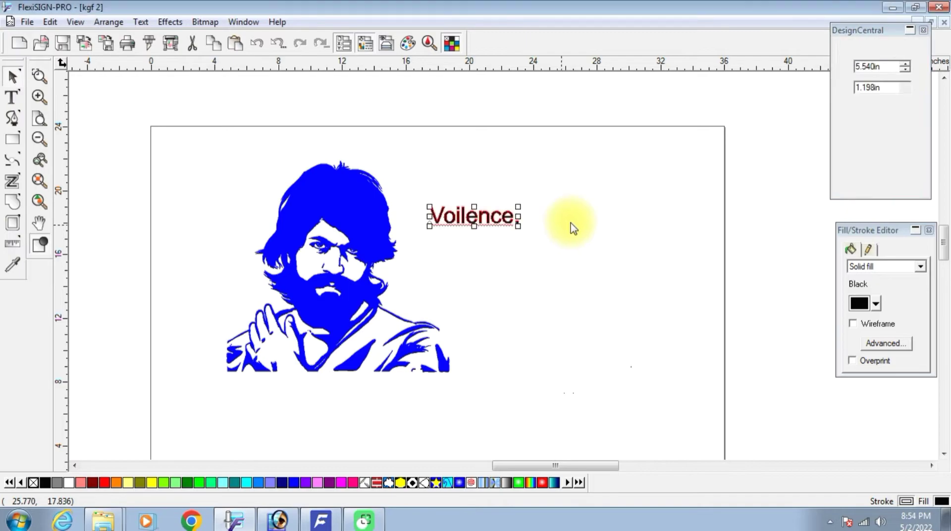
left_click(881, 50)
key("Down")
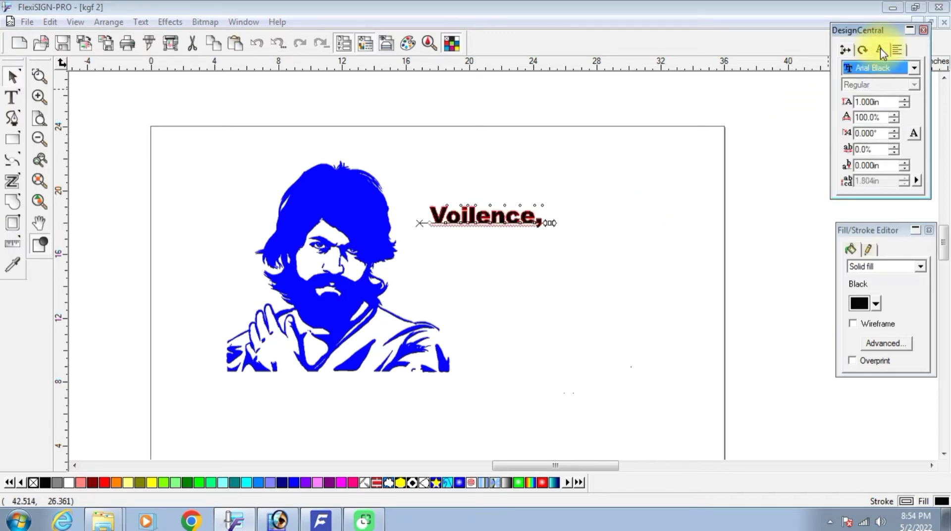
left_click(493, 265)
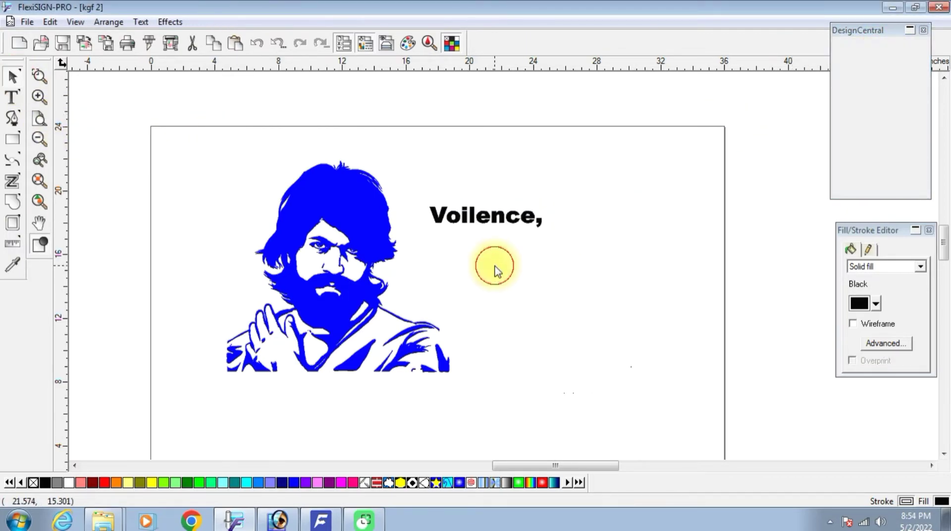
- Extend the text's first line with a second "Voilence," and start a new line below it
scroll(487, 363, "up", 1)
left_click(13, 93)
left_click(582, 173)
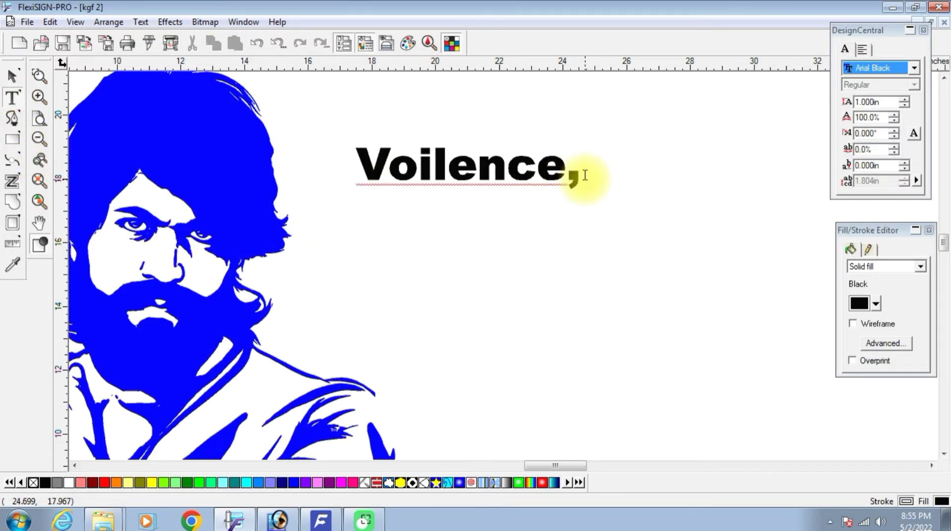
type("Voil")
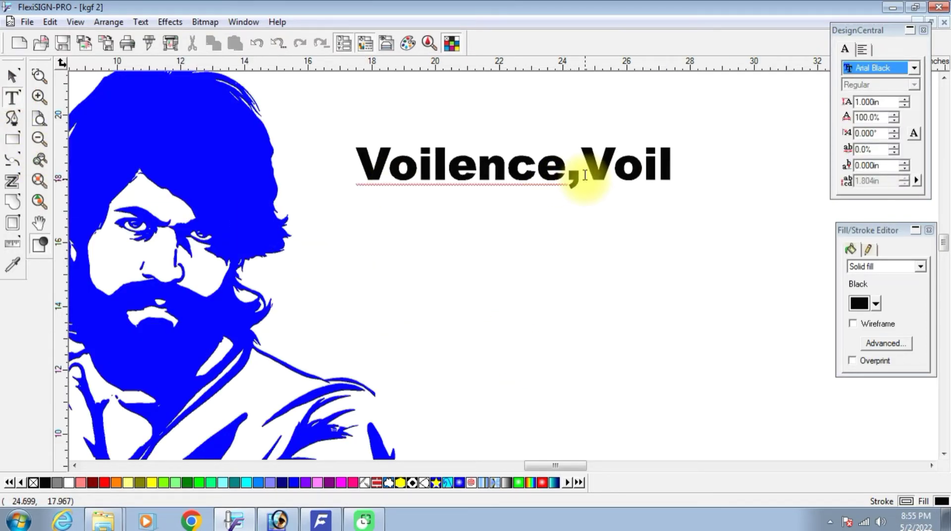
type("ence")
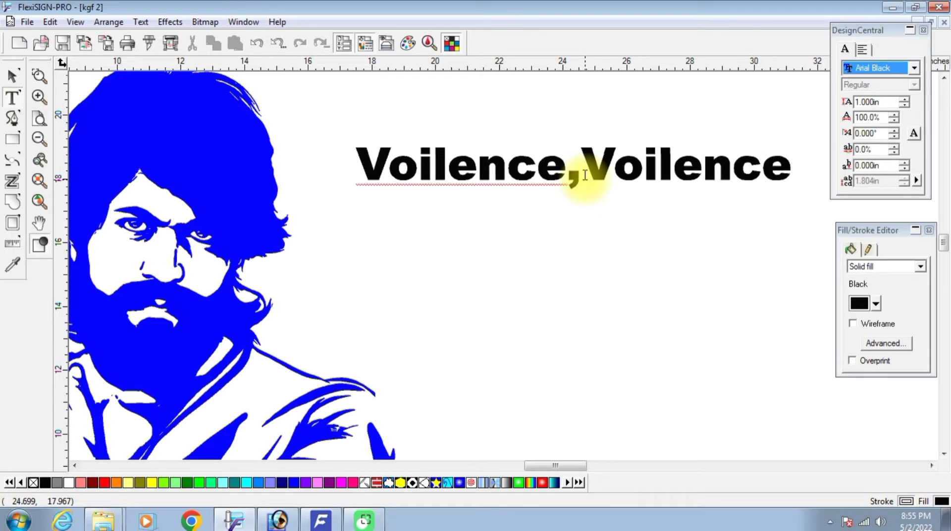
key("Return")
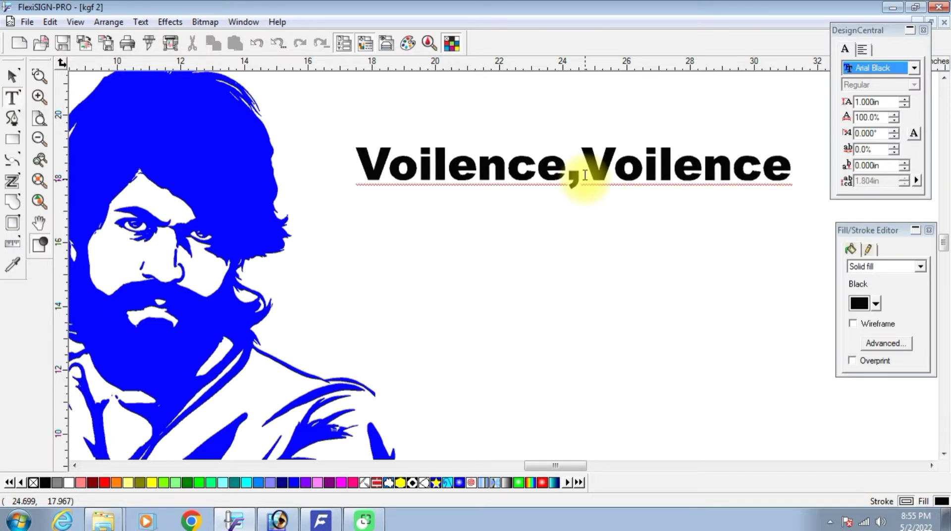
type(", ")
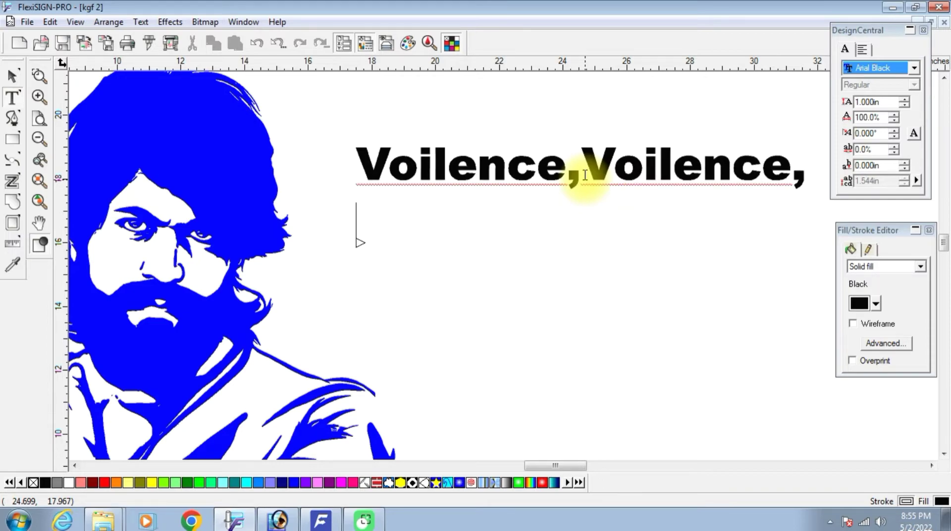
type("Voilen")
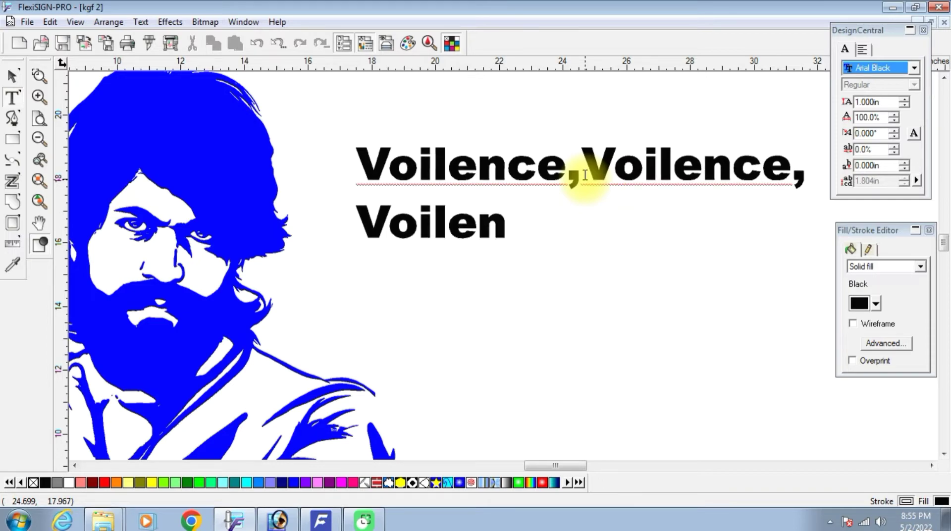
type("ce, IDon")
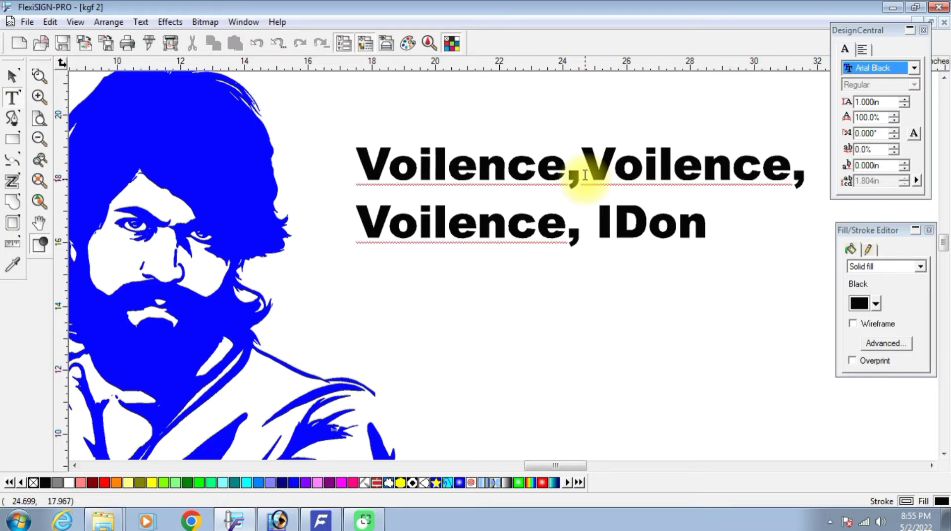
- Enter "Voilence, I Don't like" as the second text line and move the text block closer to the portrait
left_click(614, 221)
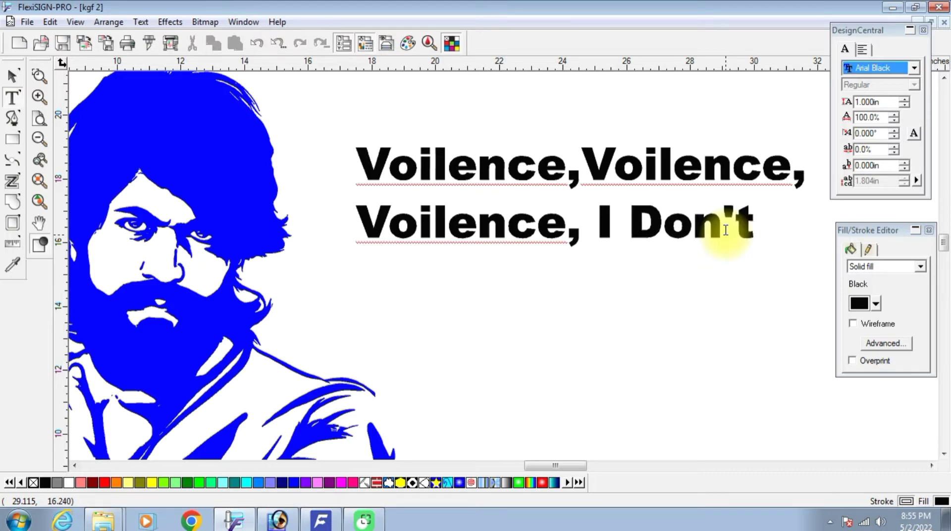
type("like")
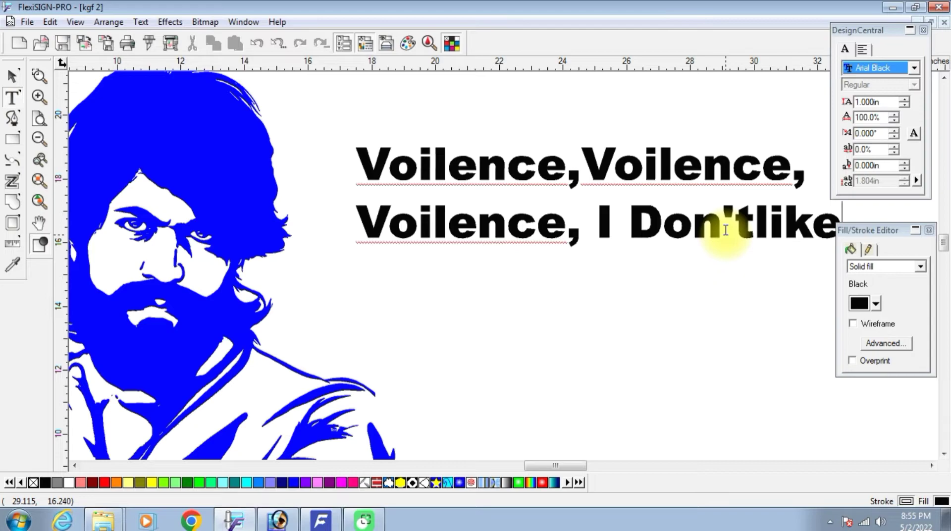
left_click(754, 225)
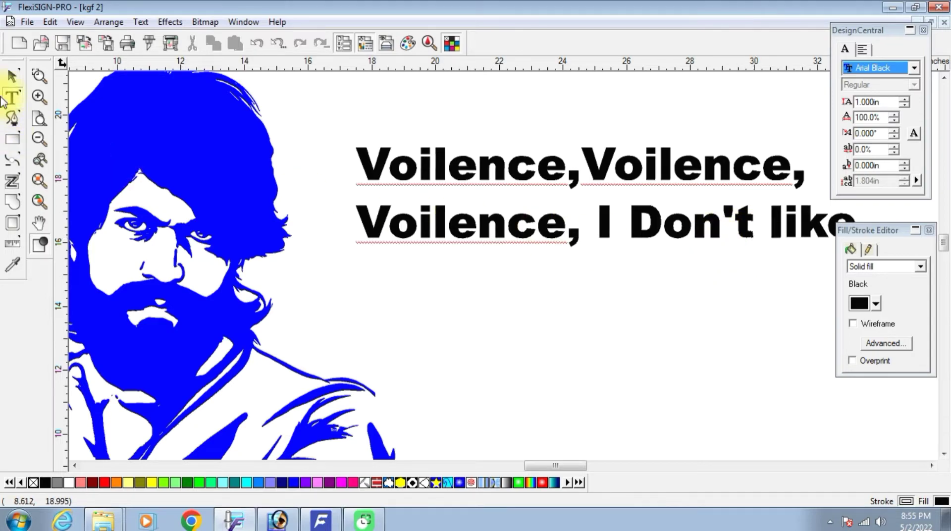
left_click(16, 78)
left_click_drag(465, 223, 406, 222)
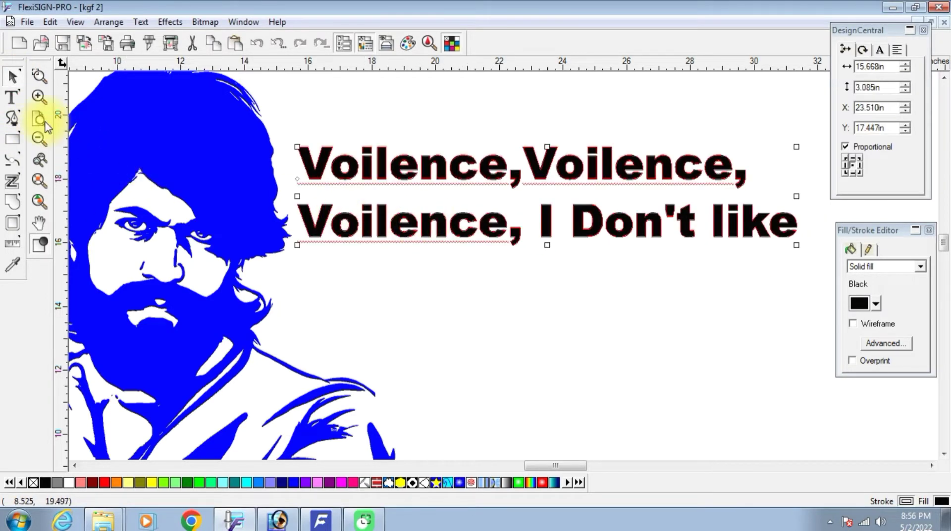
- Break the text so each "Voilence," and "I Don't like" has its own line, and move the block up and away from the portrait
left_click(14, 99)
left_click(545, 230)
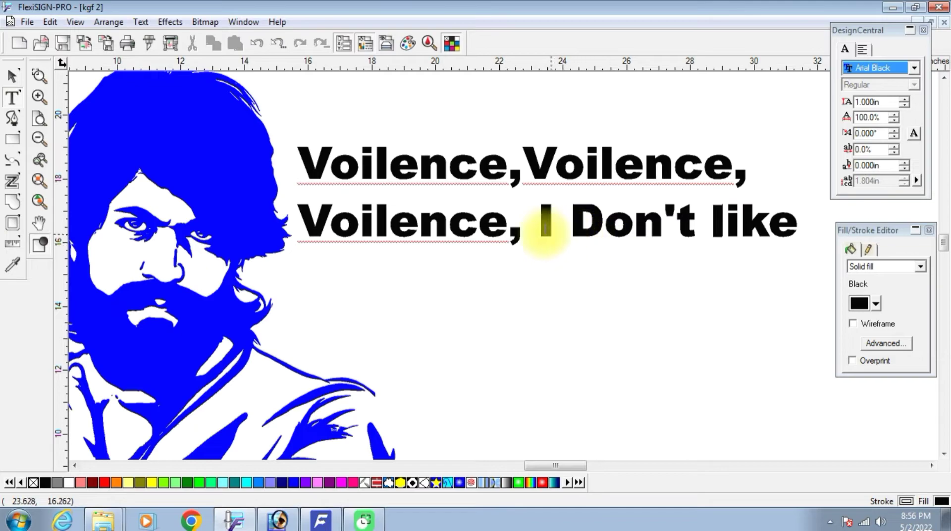
left_click(537, 227)
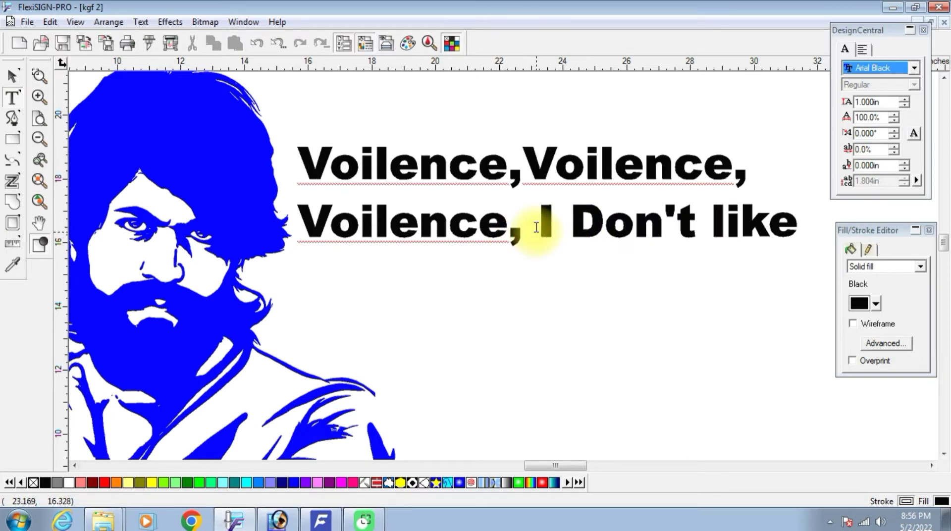
key("Return")
key("Return")
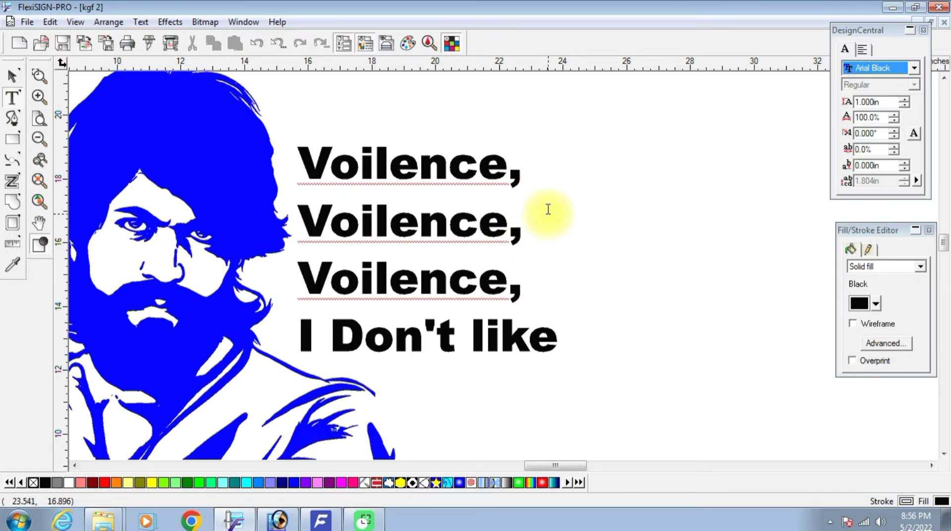
left_click(13, 76)
left_click_drag(418, 224, 473, 174)
- Add the lines "I Avoid...But" and "Voilence like me" below "I Don't like"
left_click(605, 287)
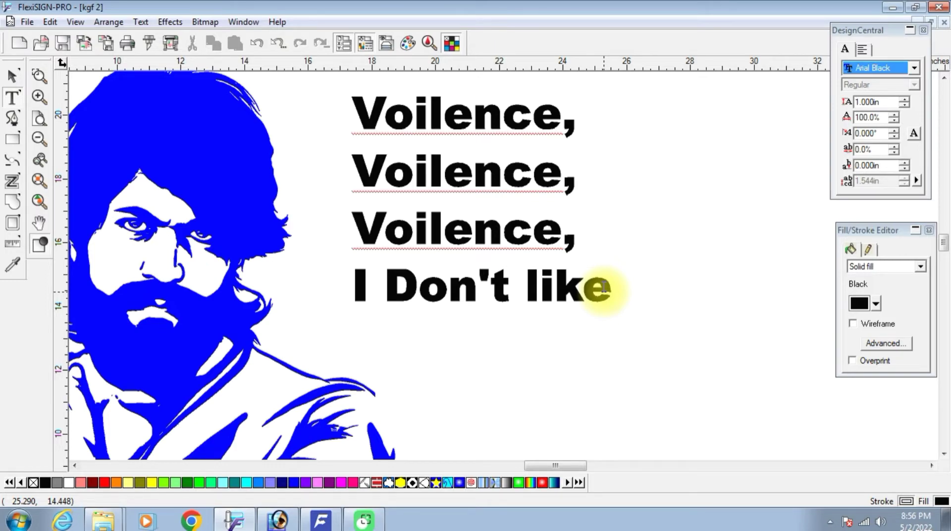
type("I Avoid...")
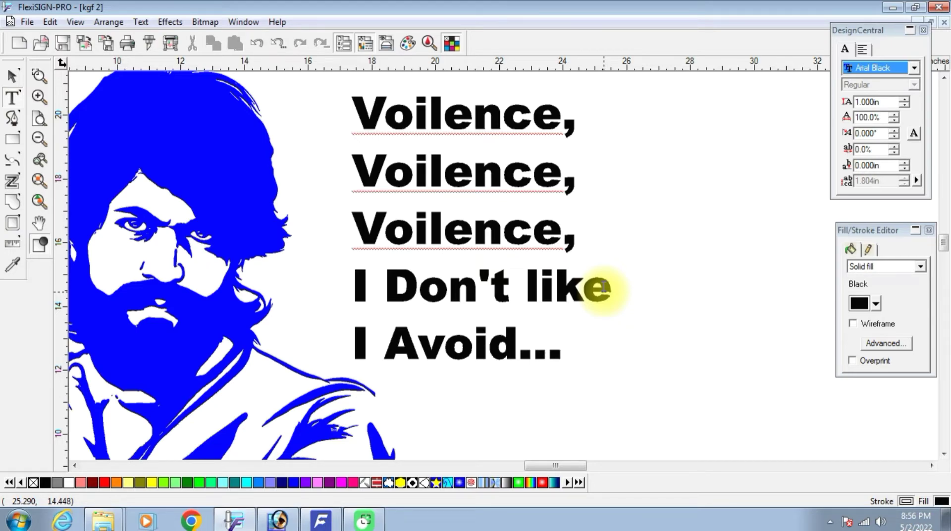
type("But")
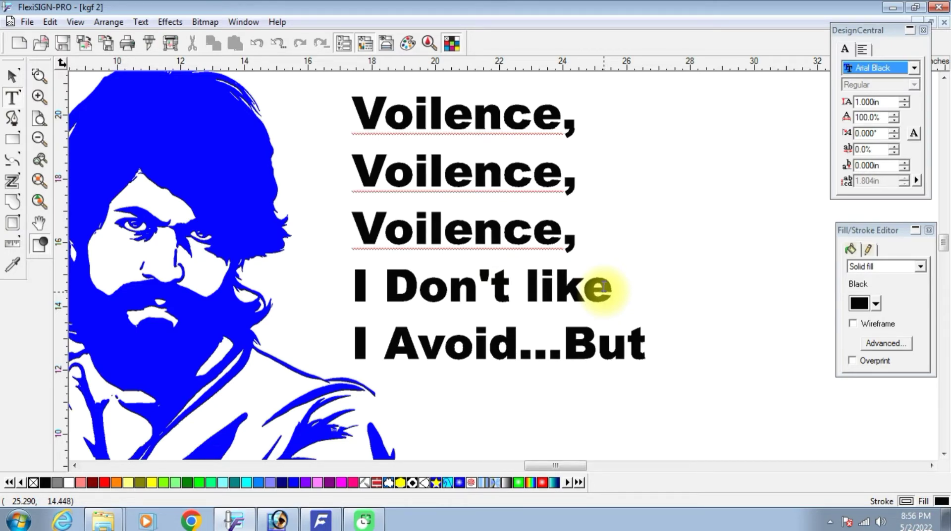
key("Return")
type("W")
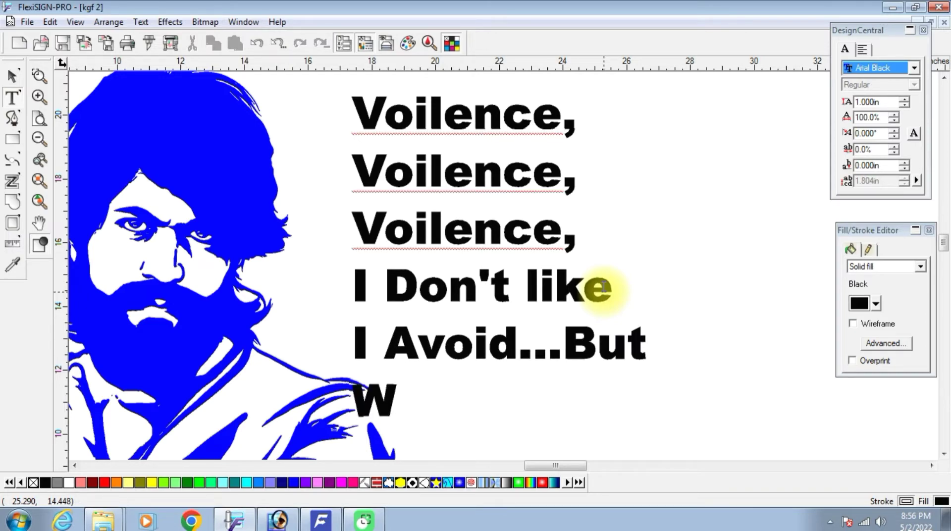
key("BackSpace")
type("Voilenc")
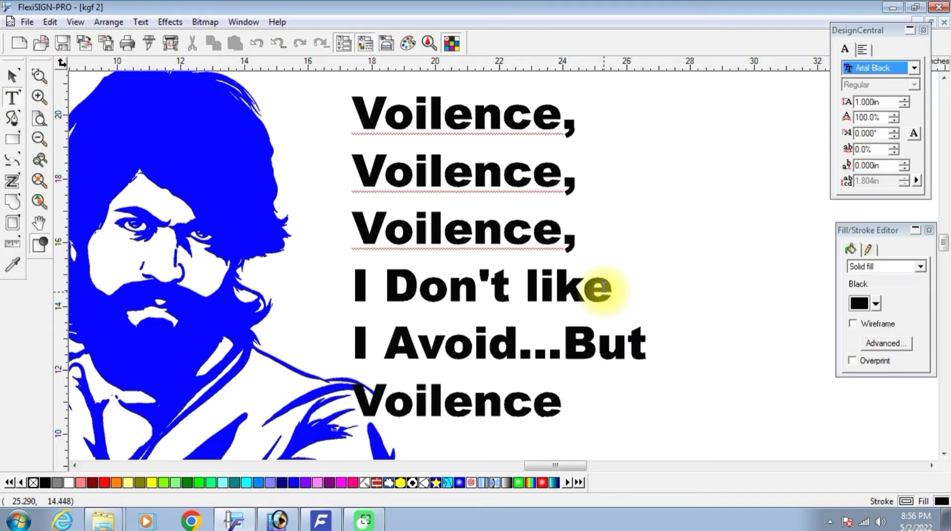
type("e like me")
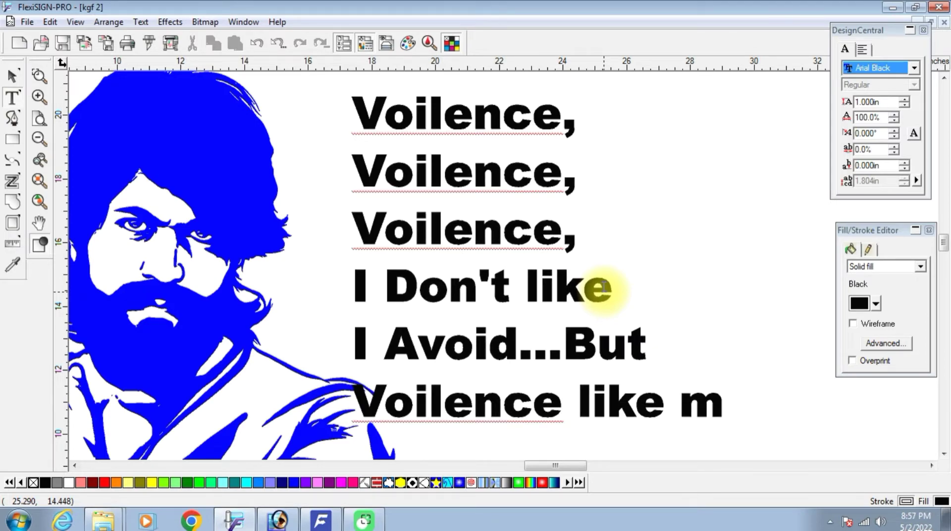
- Shift the six-line text block slightly further away from the portrait so that the two no longer overlap
left_click(13, 76)
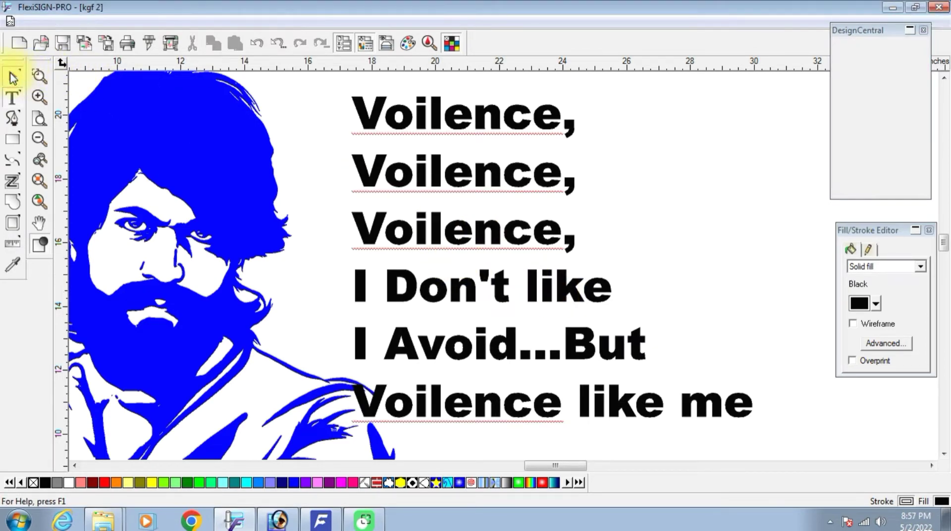
scroll(367, 198, "down", 1)
left_click(438, 207)
left_click_drag(456, 219, 484, 216)
- Try joining the first two "Voilence," lines and putting "I Don't like" on the same line as the third
left_click(13, 96)
left_click(458, 215)
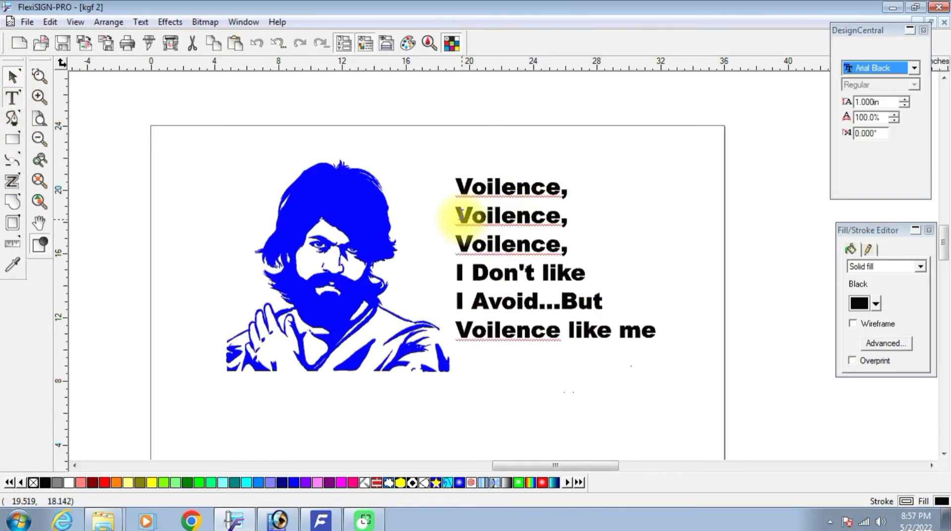
key("BackSpace")
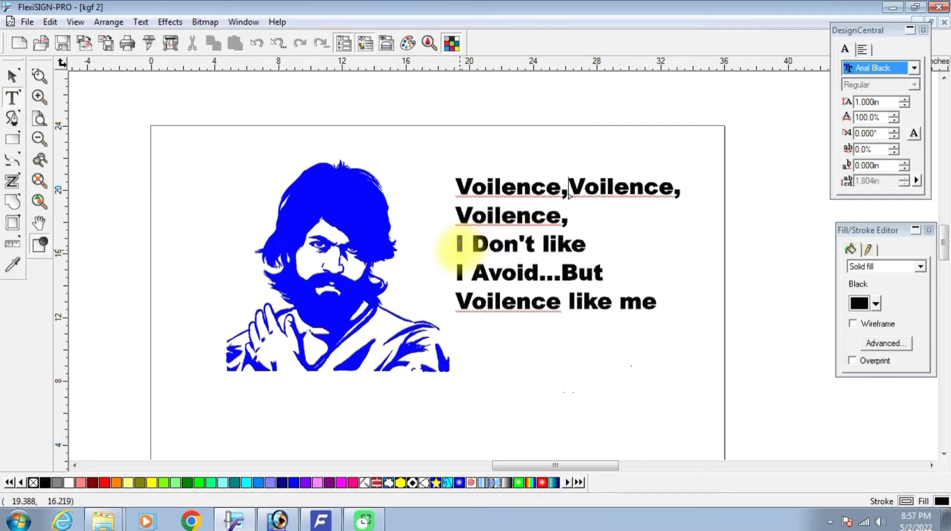
key("BackSpace")
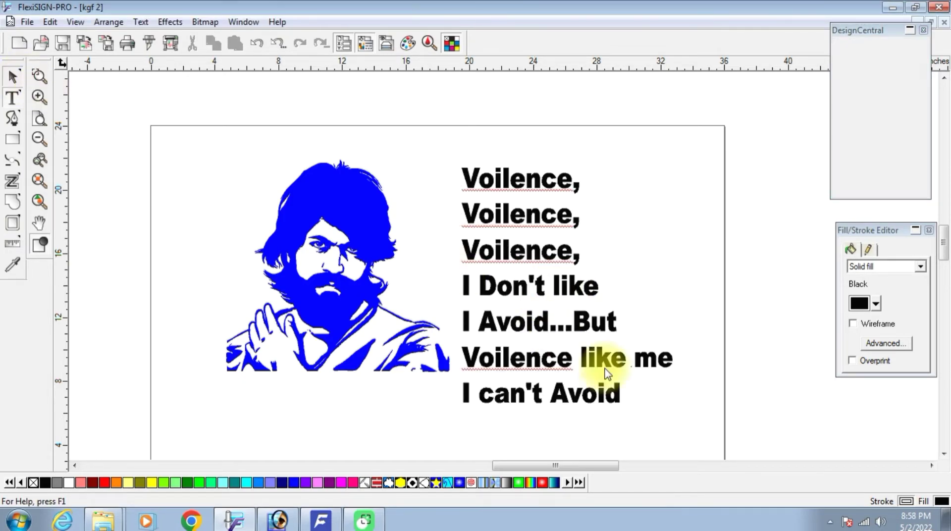
- Finish the quote with a last line "I can't Avoid" and scale the seven-line text block to about 10.7 by 11.9 in
key("Escape")
left_click_drag(675, 408, 618, 356)
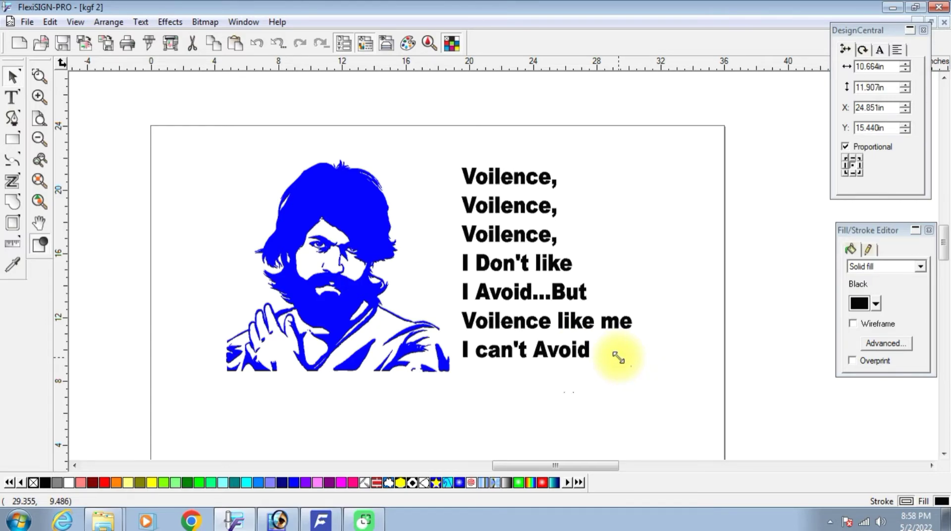
- Fill every piece of the portrait and the quote text with red
left_click_drag(265, 143, 465, 270)
left_click(109, 484)
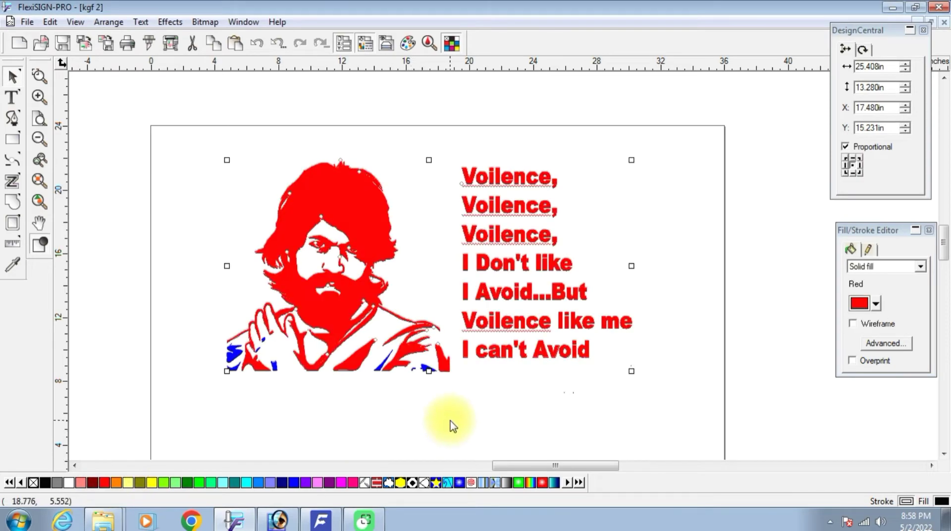
left_click(474, 401)
left_click_drag(192, 172, 565, 430)
left_click(104, 483)
left_click(411, 399)
- Move the quote text down about 1 in so its last line sits near the portrait's base
left_click_drag(480, 142, 636, 356)
left_click_drag(573, 350, 579, 365)
left_click(573, 419)
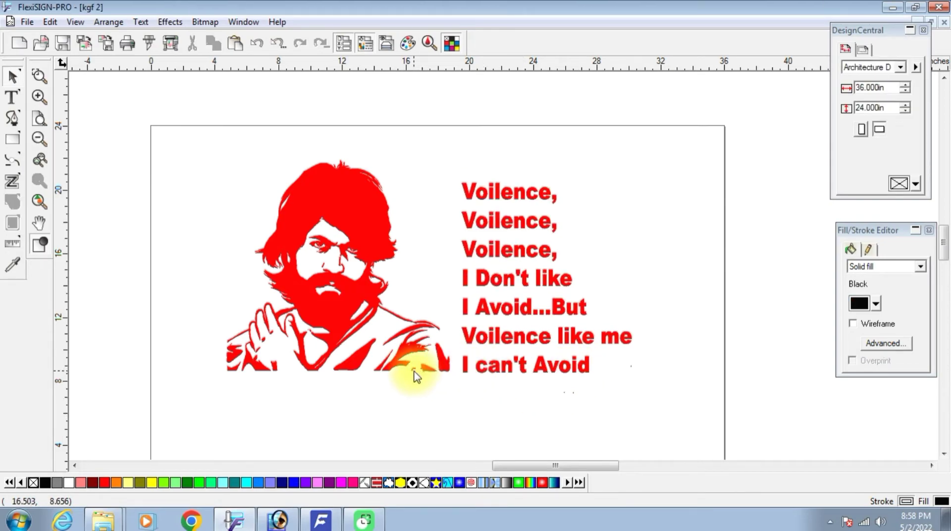
- Try to enlarge the main piece of the portrait and undo the scaling
left_click(349, 253)
left_click_drag(217, 155, 205, 140)
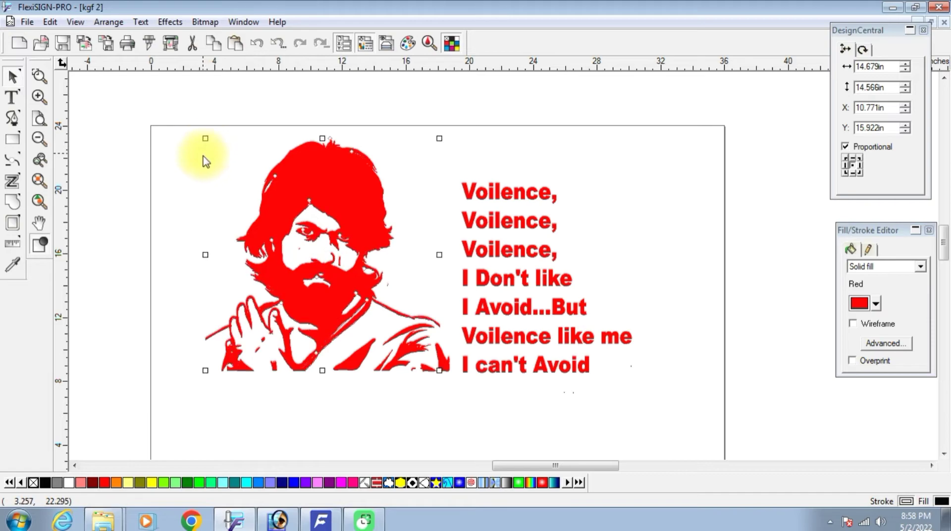
key("ctrl+z")
- Select all pieces of the red portrait and group them
left_click_drag(189, 175, 440, 382)
right_click(299, 272)
mouse_move(372, 478)
left_click(456, 425)
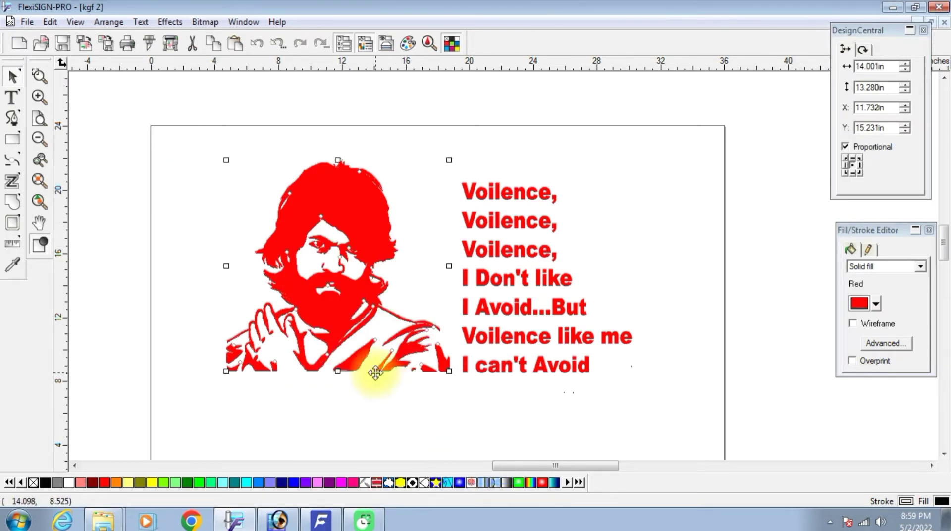
- Enlarge the whole portrait proportionally and move it down on the page
left_click_drag(446, 371, 486, 404)
left_click_drag(396, 377, 407, 414)
scroll(436, 396, "down", 2)
left_click(570, 347)
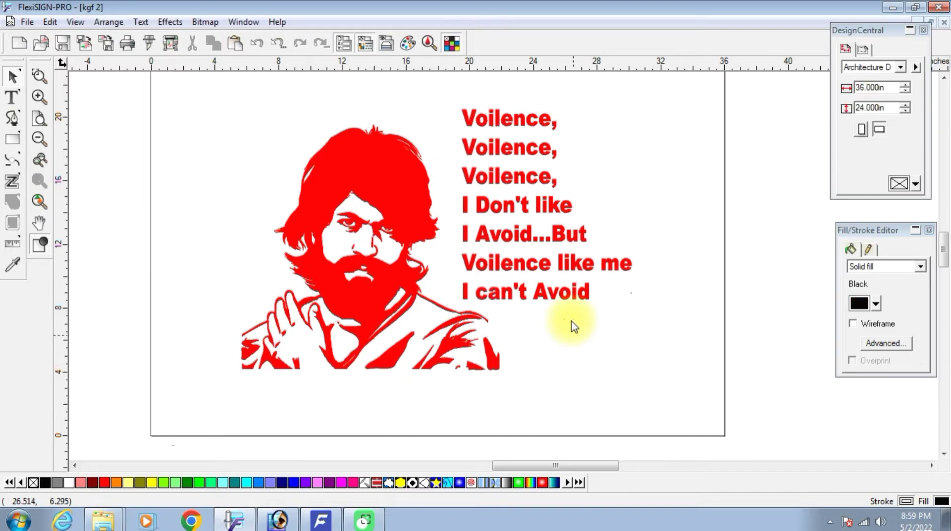
- Stretch the quote text horizontally to about 13.4 in wide
left_click(591, 275)
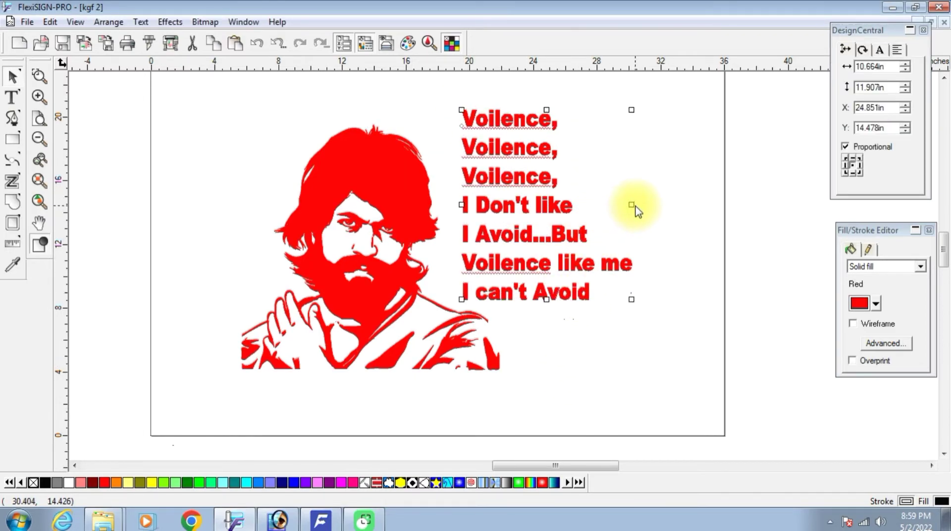
left_click_drag(633, 203, 675, 224)
left_click(527, 329)
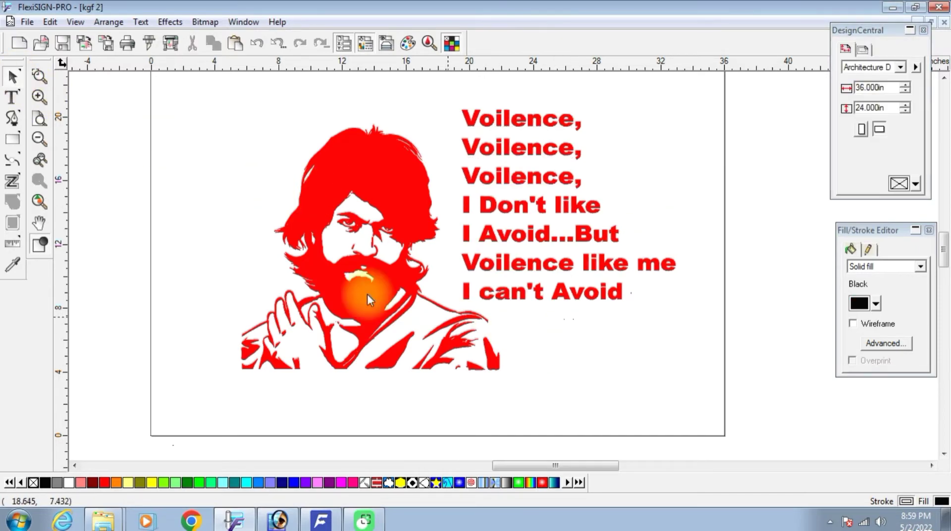
- Try joining the quote's first two lines and "I Don't like" with "I Avoid...But", and restore the line breaks and comma
left_click(12, 98)
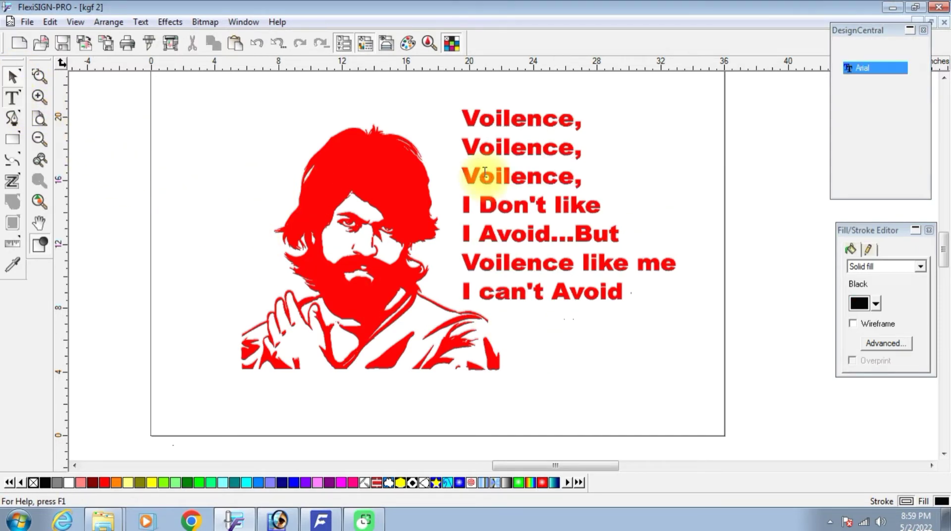
left_click(462, 148)
key("BackSpace")
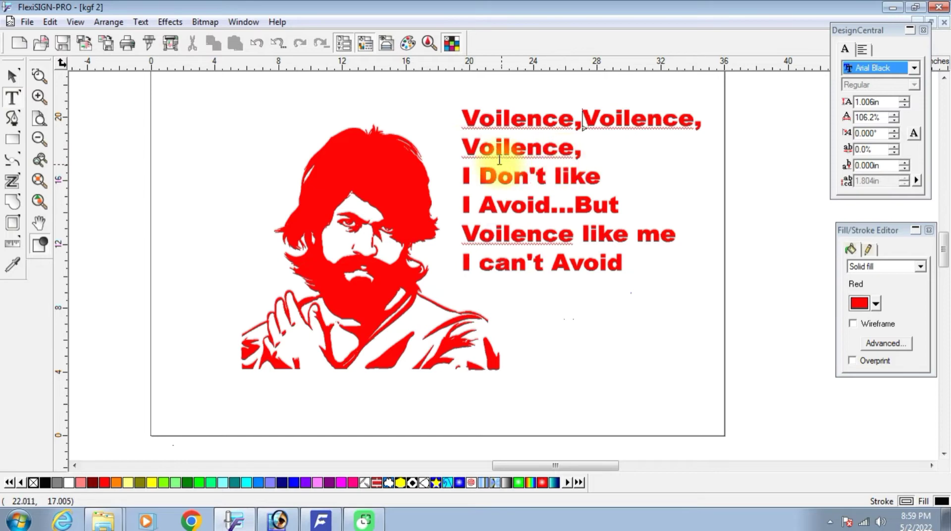
key("BackSpace")
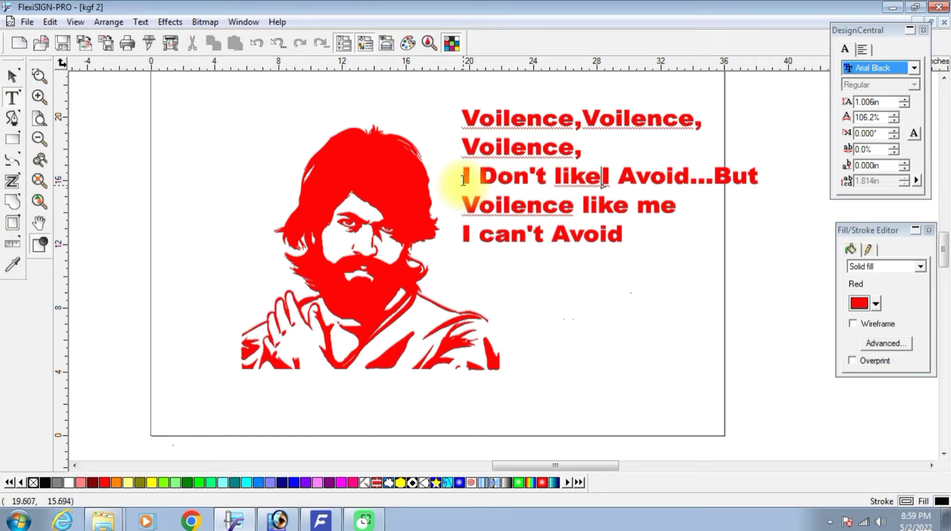
key("Return")
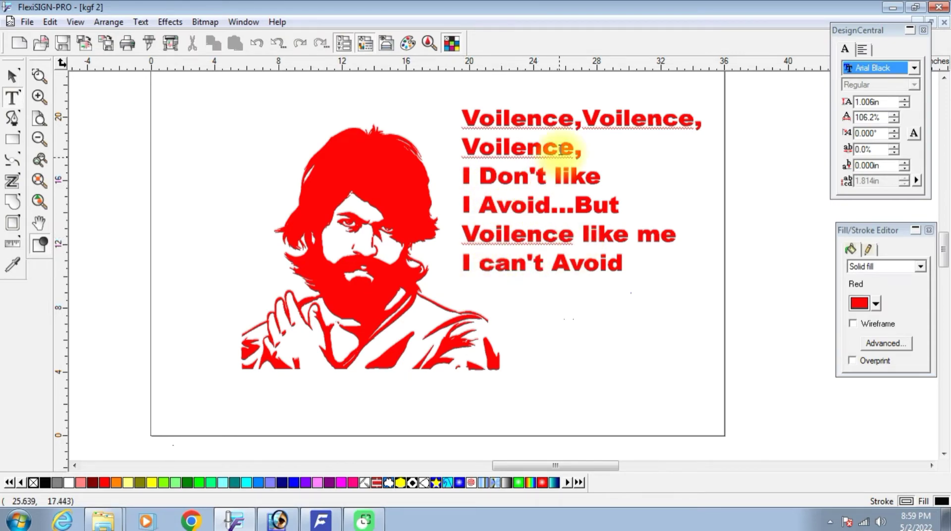
key("Return")
key("BackSpace")
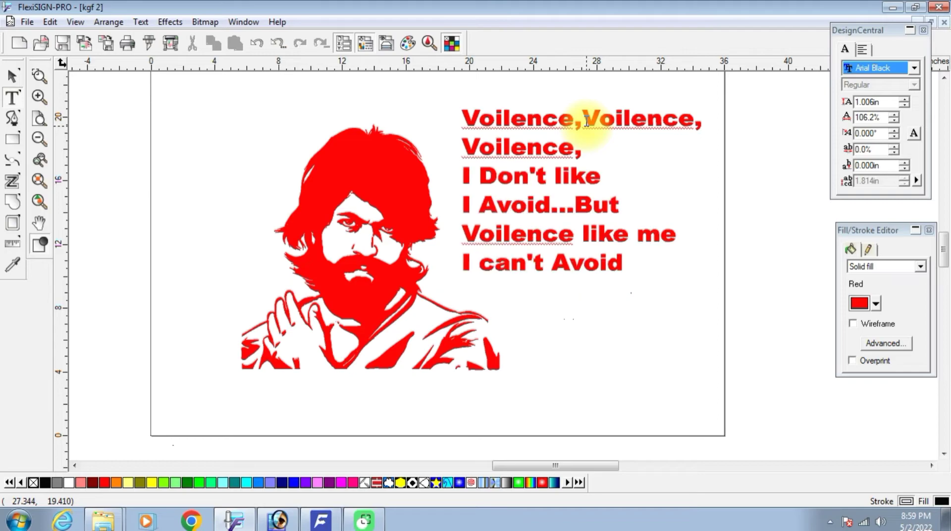
key("Return")
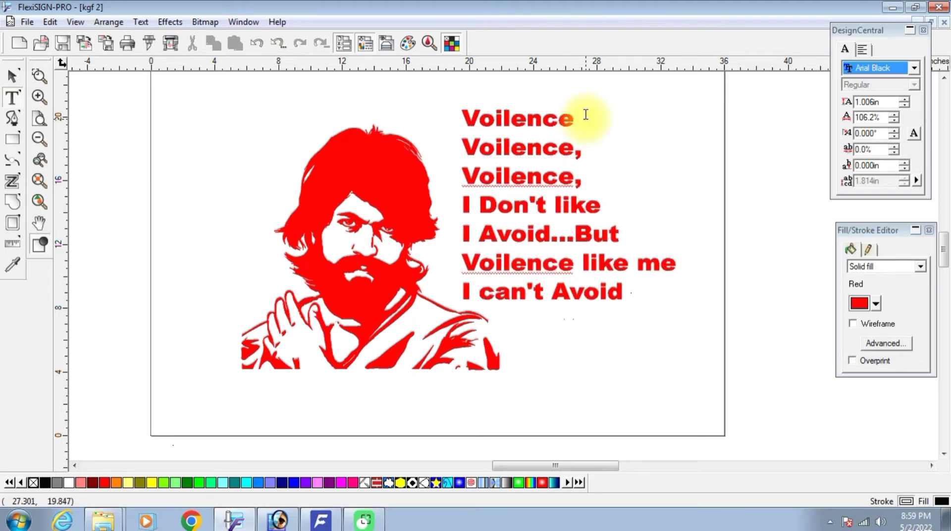
type(",")
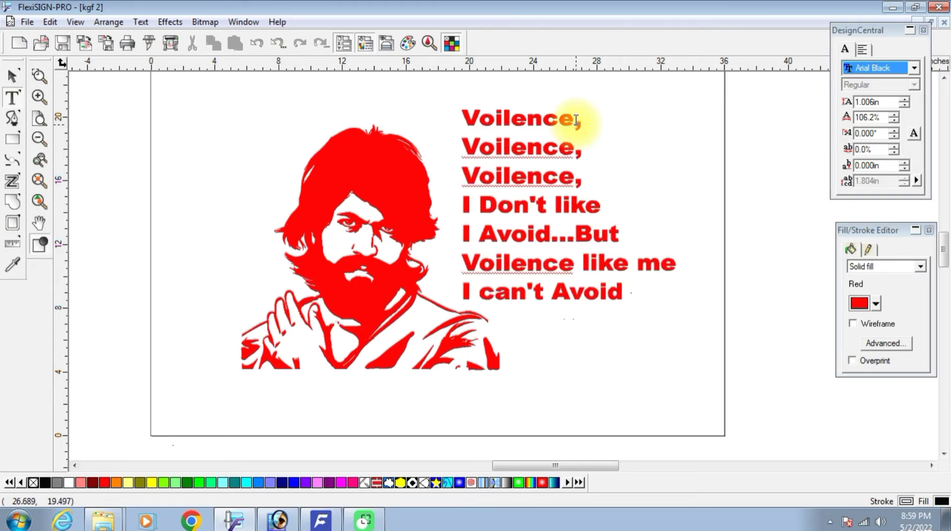
- Move the quote text slightly closer to the portrait and widen it to about 14.1 in
left_click(12, 75)
left_click_drag(600, 196, 585, 214)
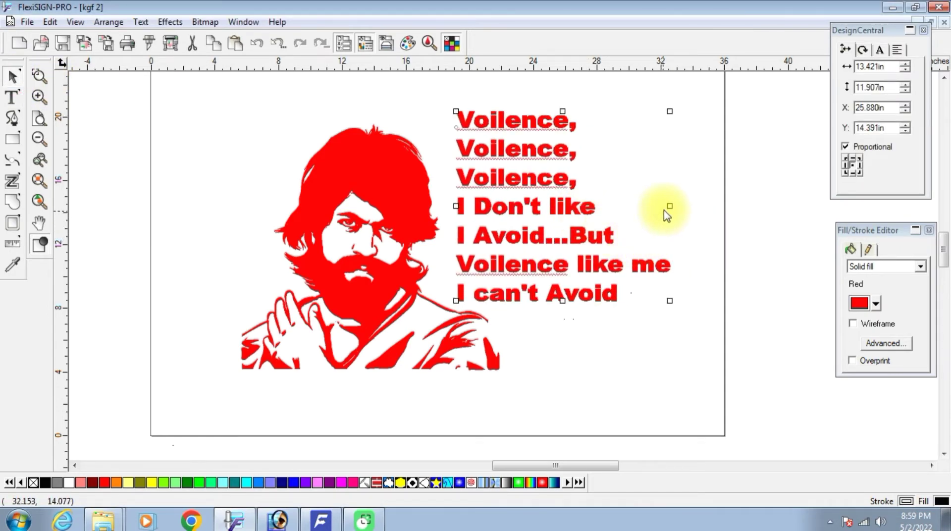
left_click_drag(674, 205, 680, 204)
left_click(616, 335)
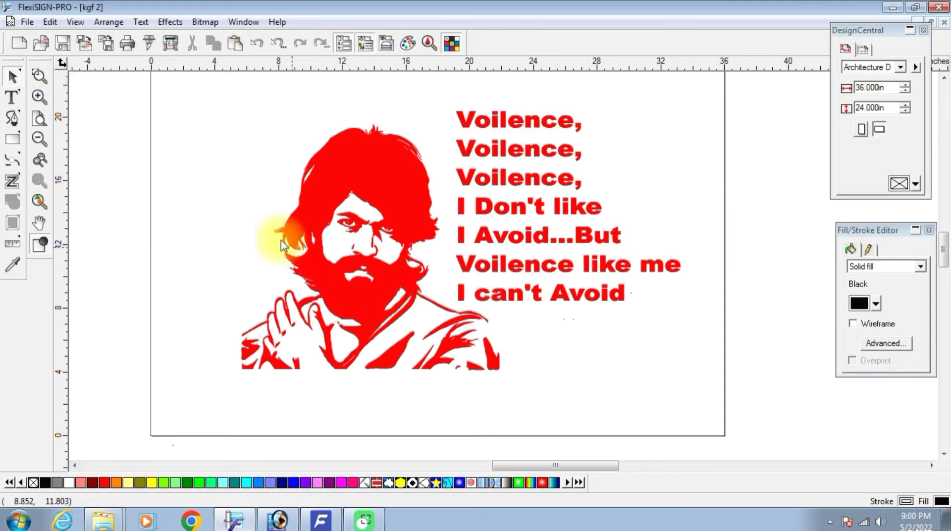
- Raise the portrait slightly and fill both the portrait and the quote text with Dark Blue
left_click_drag(376, 307, 376, 296)
left_click_drag(212, 95, 569, 320)
left_click(282, 482)
left_click(558, 403)
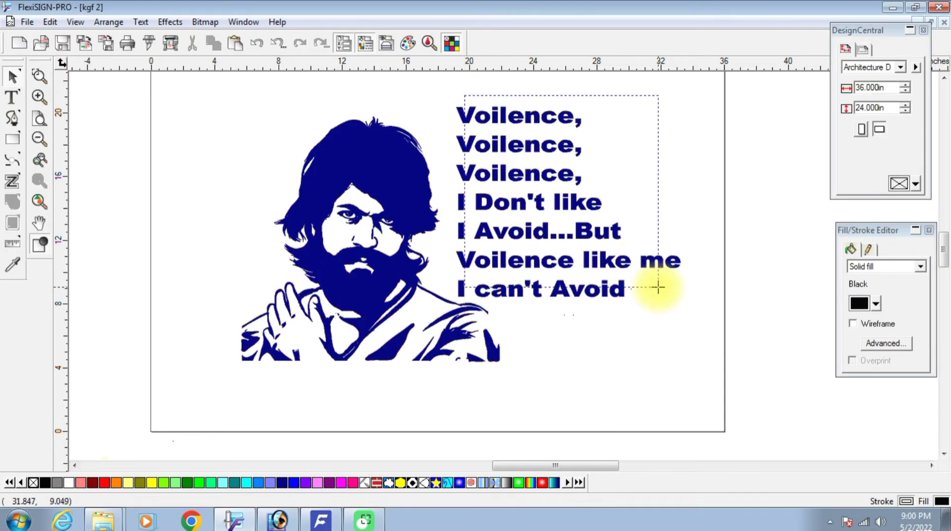
- Browse through alternative fonts for the quote text and set it to Cooper Std Black
left_click(677, 288)
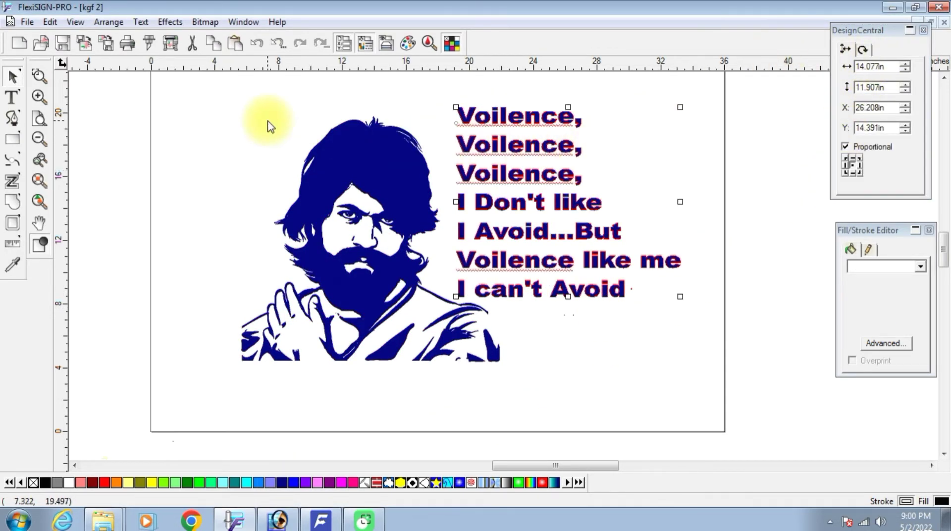
left_click(512, 117)
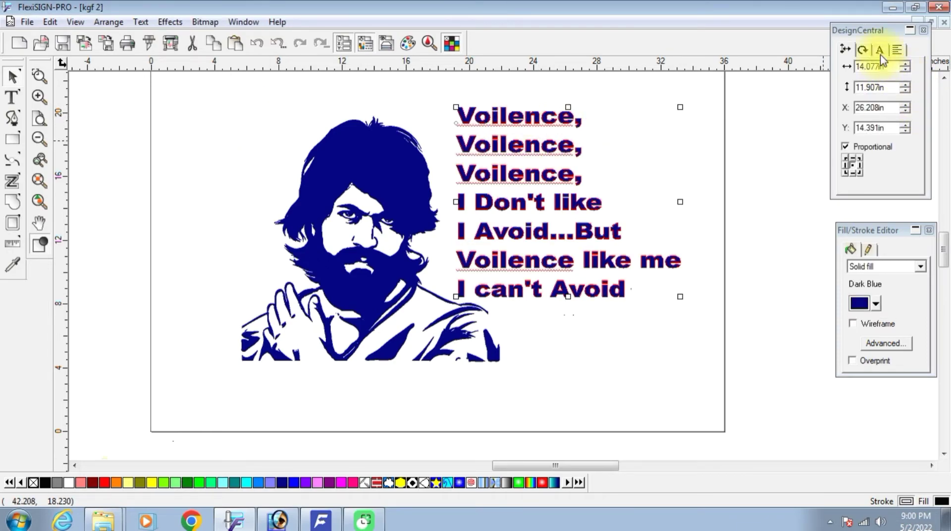
left_click(880, 50)
key("Down")
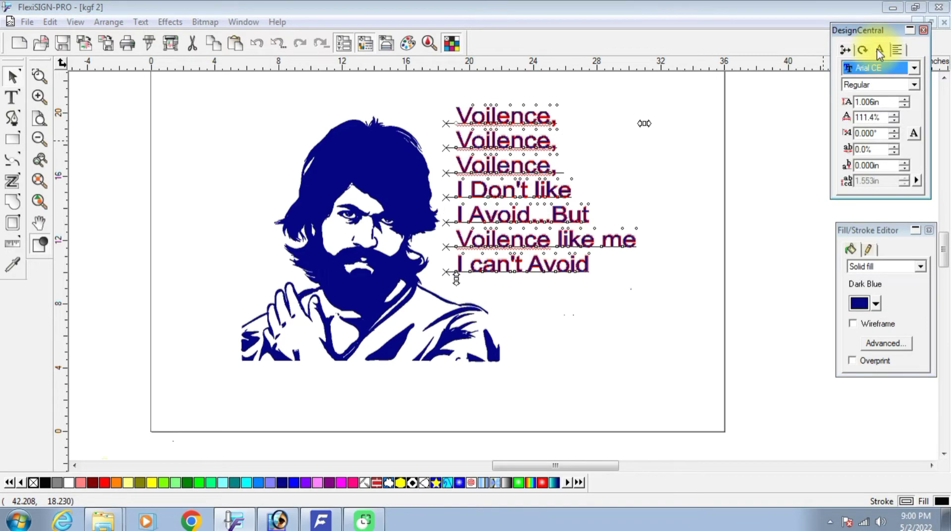
key("Down")
key("Down")
key("Down")
key("Down")
key("Down")
key("Down")
key("Down")
key("Down")
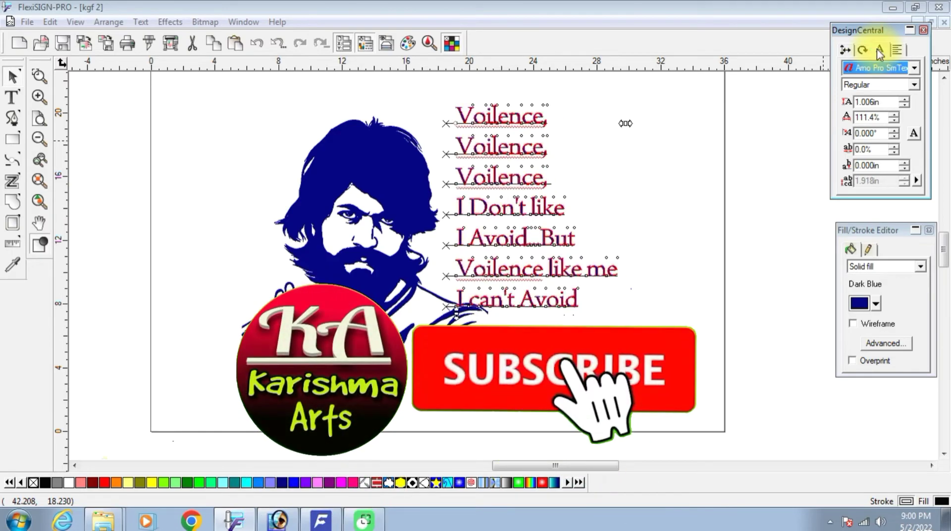
key("Down")
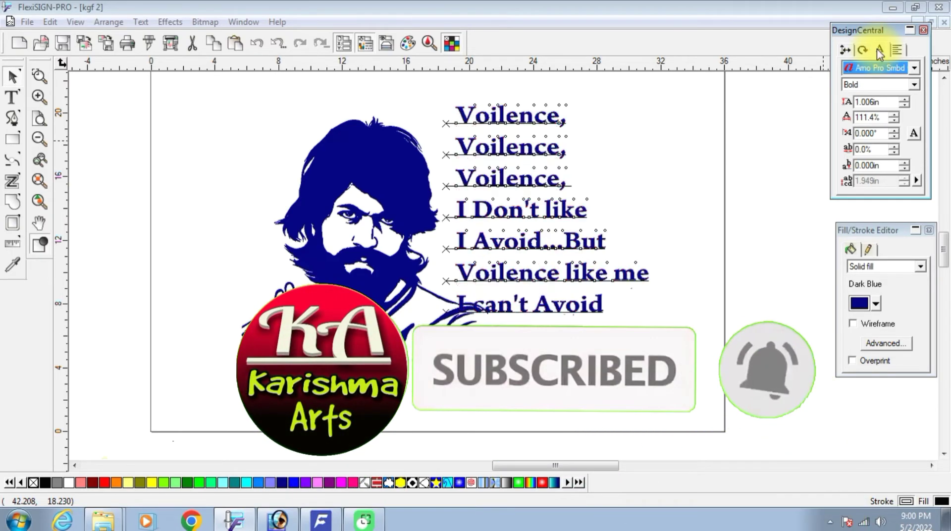
key("Down")
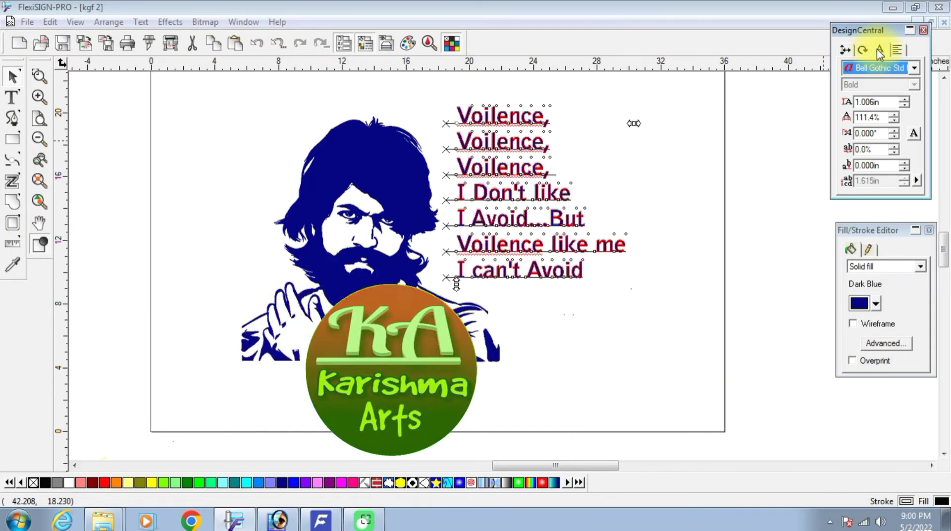
key("Down")
key("Down")
key("Down")
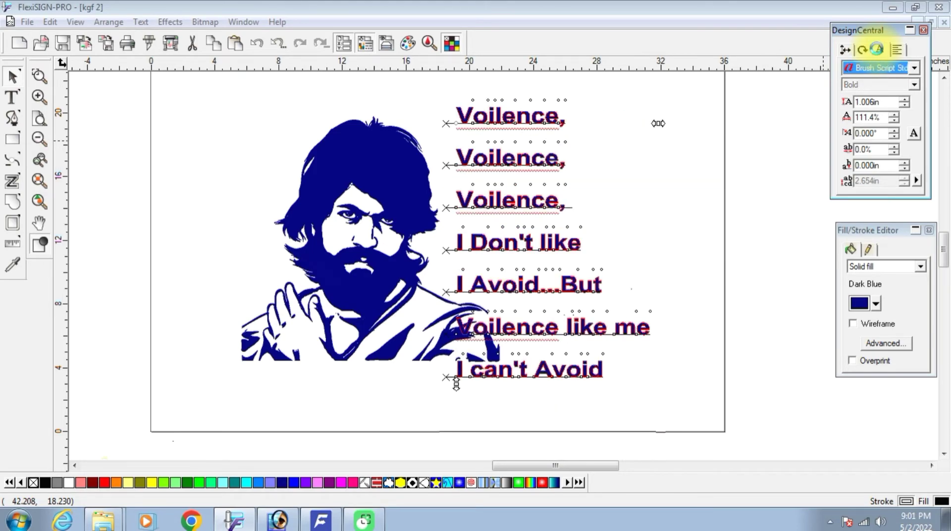
key("Down")
key("Down")
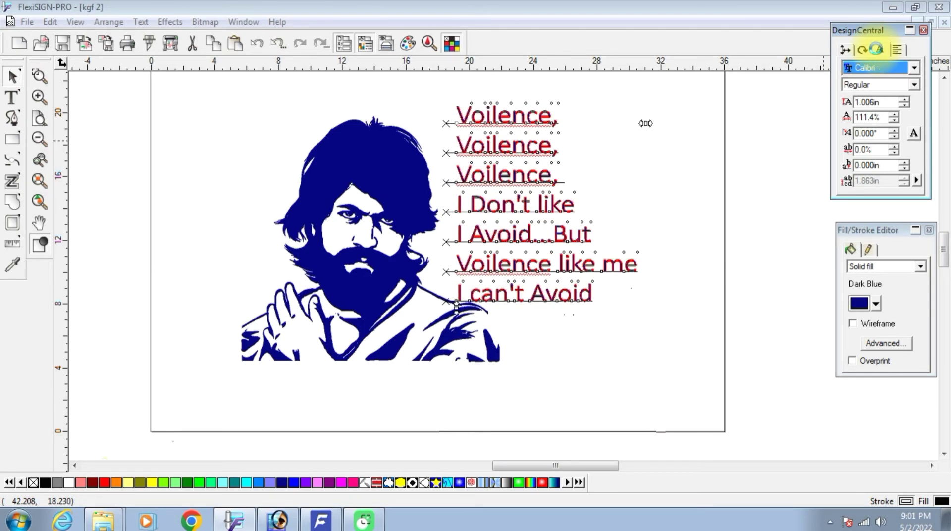
key("Down")
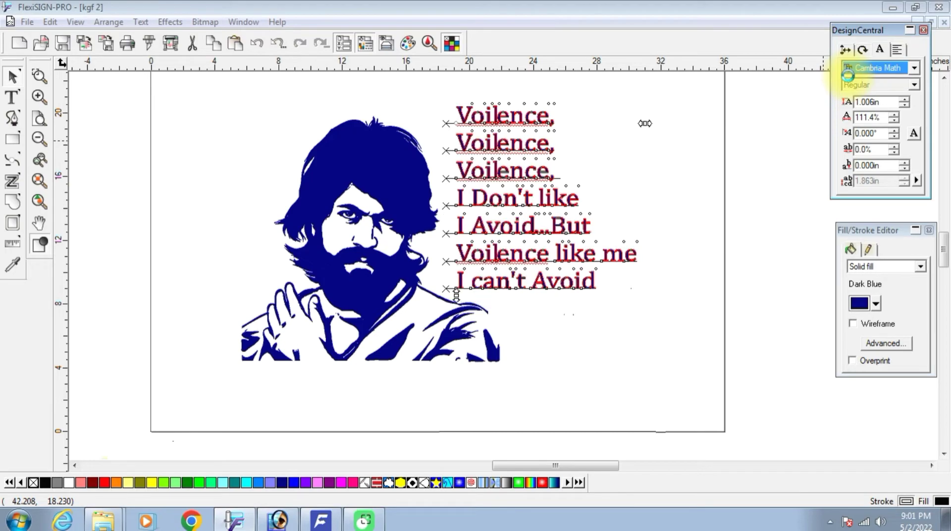
key("Down")
key("Down")
key("Down")
key("Down")
key("Down")
key("Down")
key("Down")
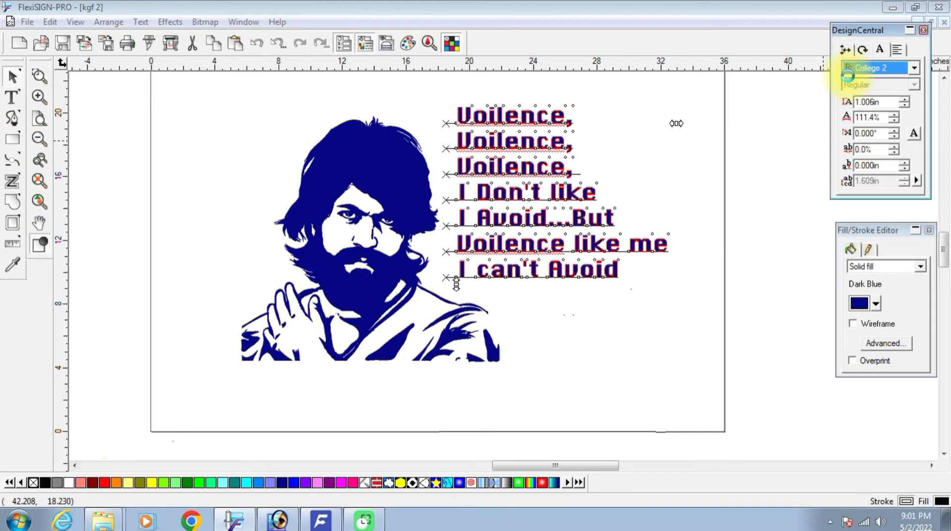
key("Down")
key("Down")
key("Down")
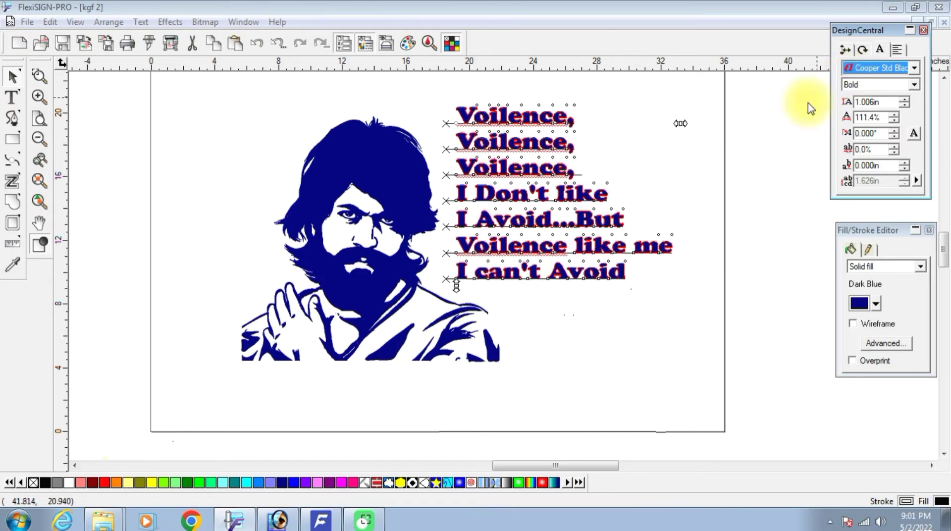
- Stretch the quote text vertically to about 12.5 in tall and move it slightly upward
left_click(529, 297)
left_click(530, 276)
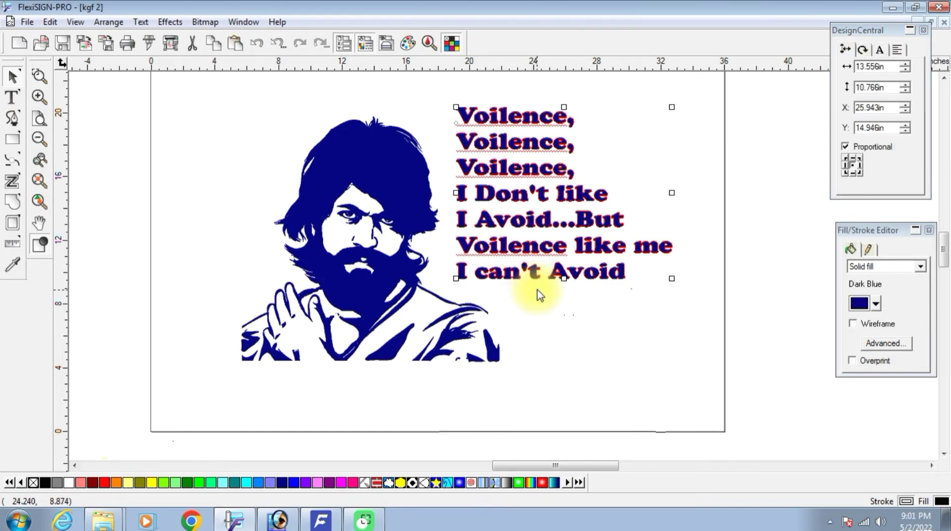
left_click_drag(564, 277, 564, 307)
left_click_drag(533, 246, 540, 227)
- Stretch the portrait vertically to about 18.5 in tall and shift the quote text slightly into place beside it
left_click_drag(202, 319, 365, 432)
left_click_drag(365, 329, 365, 294)
left_click_drag(533, 236, 526, 238)
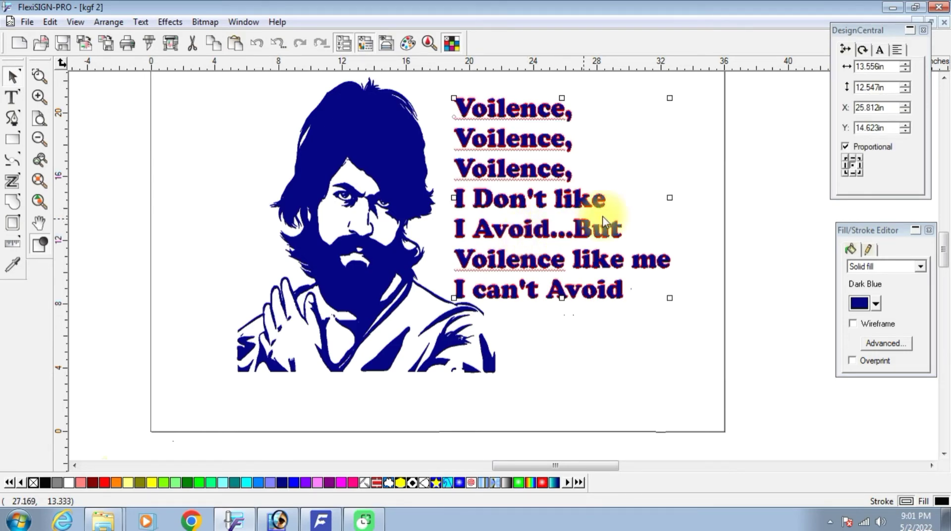
left_click(639, 187)
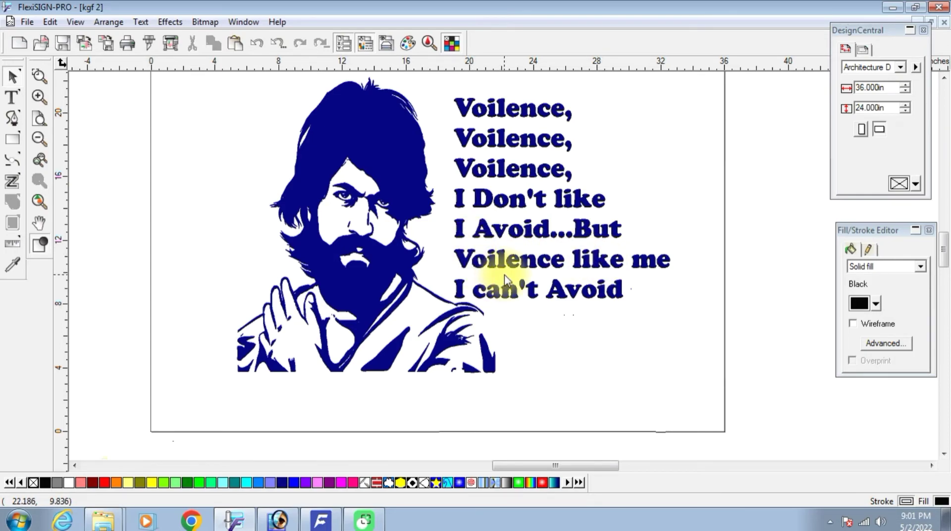
- Try a 0.420 in yellow outline around the portrait and quote text together, keeping the original, and undo it
left_click(534, 297)
scroll(530, 291, "down", 1)
scroll(530, 291, "up", 1)
left_click_drag(259, 121, 607, 359)
left_click(170, 22)
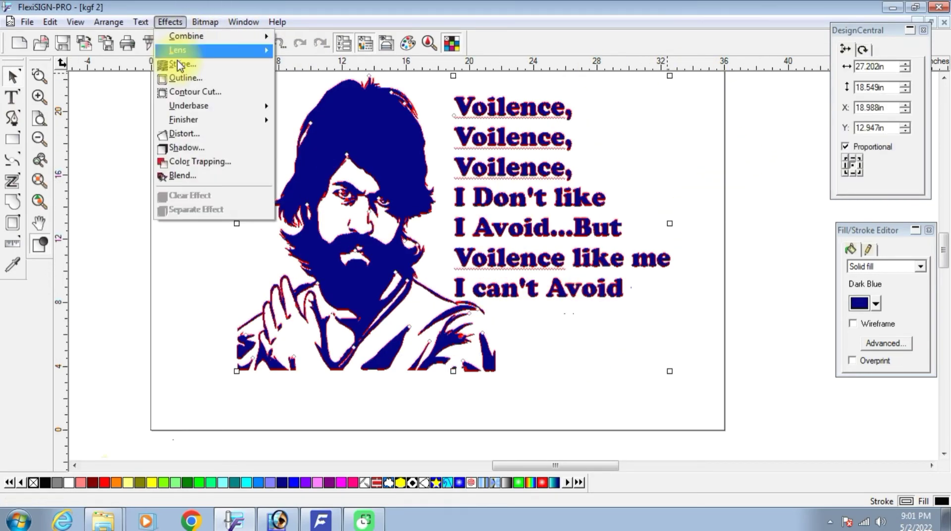
left_click(181, 78)
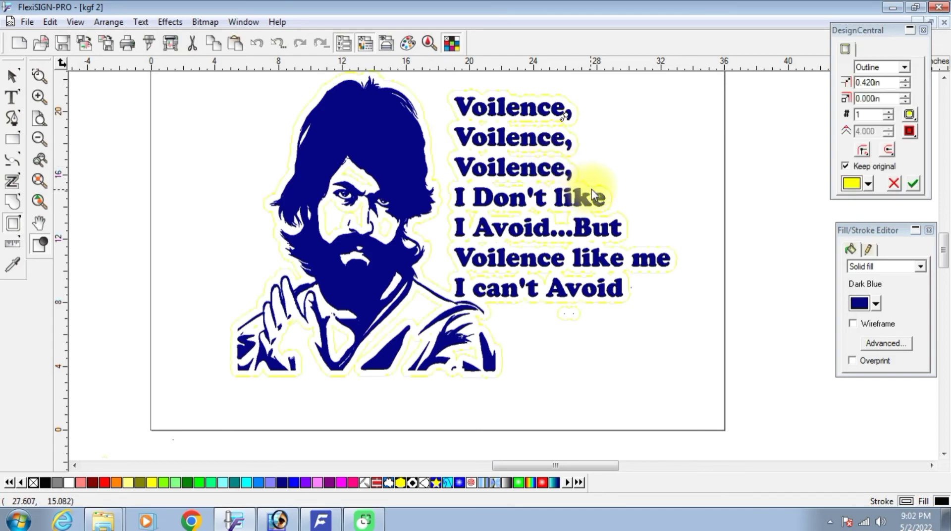
left_click(914, 184)
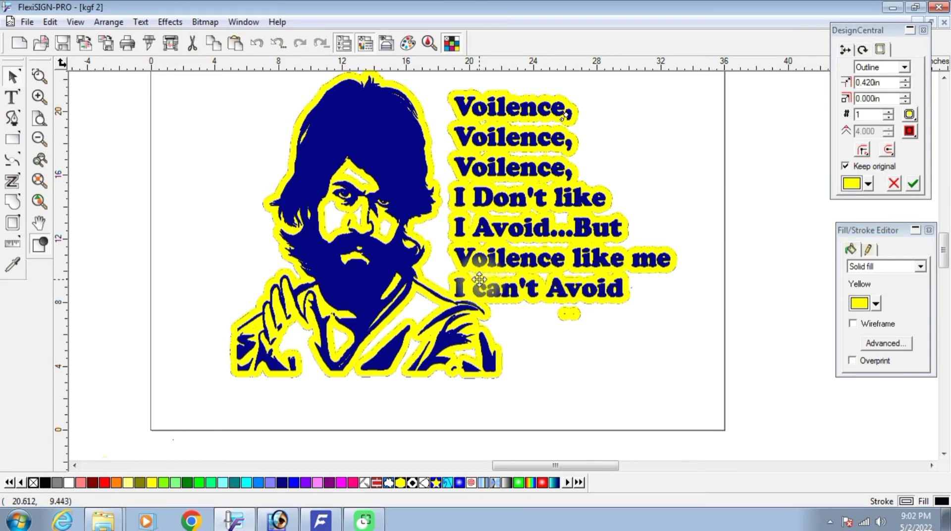
key("ctrl+z")
left_click(580, 323)
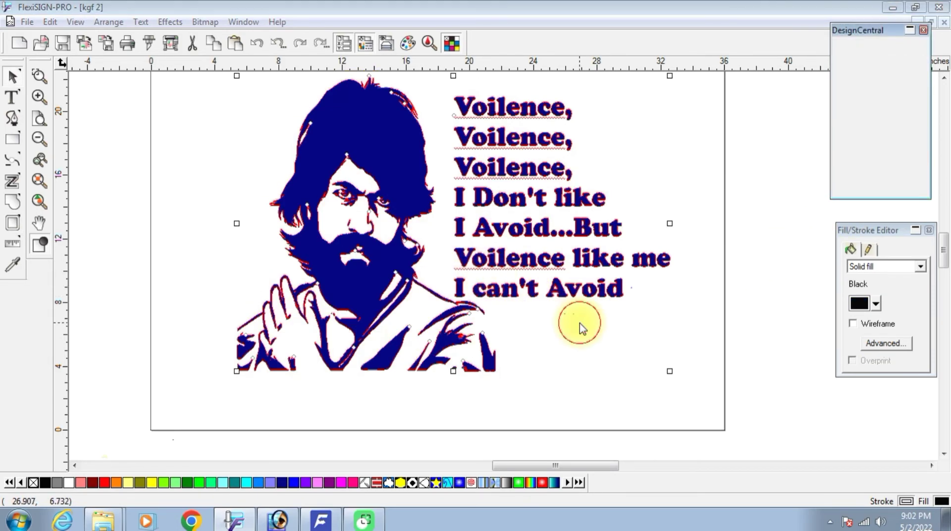
left_click_drag(945, 269, 946, 268)
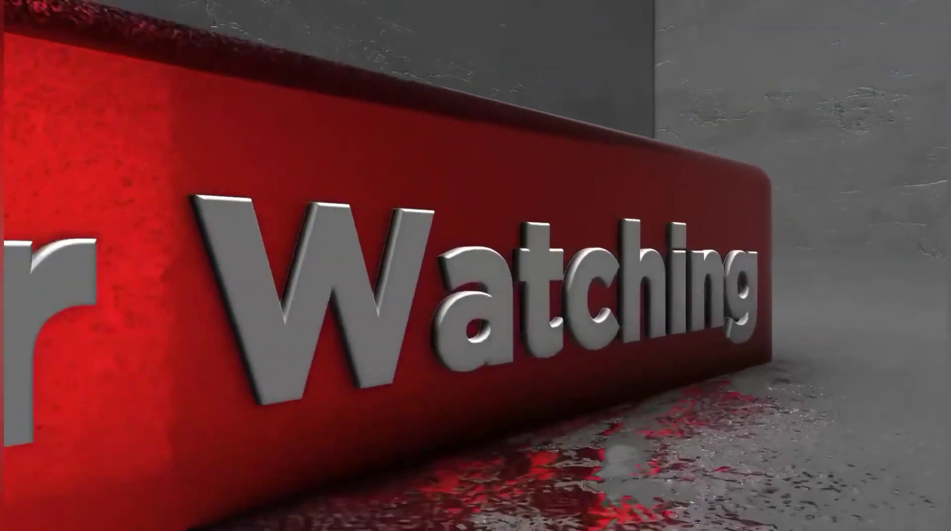